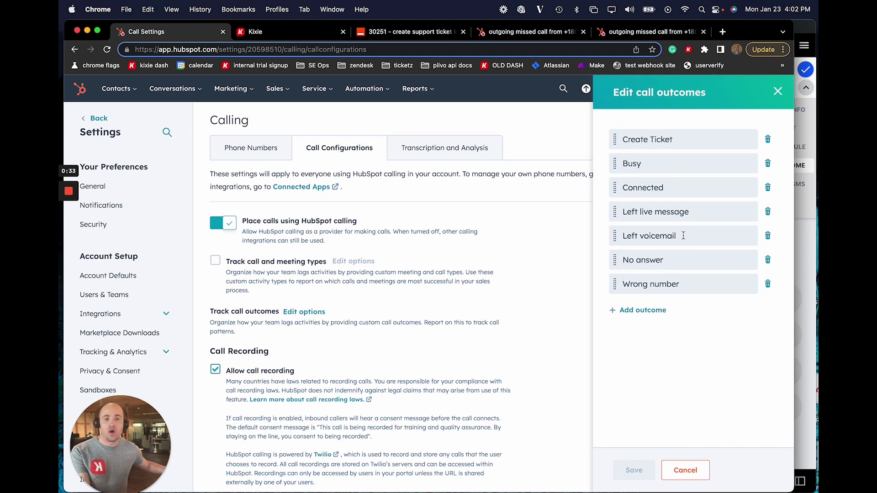
left_click(804, 231)
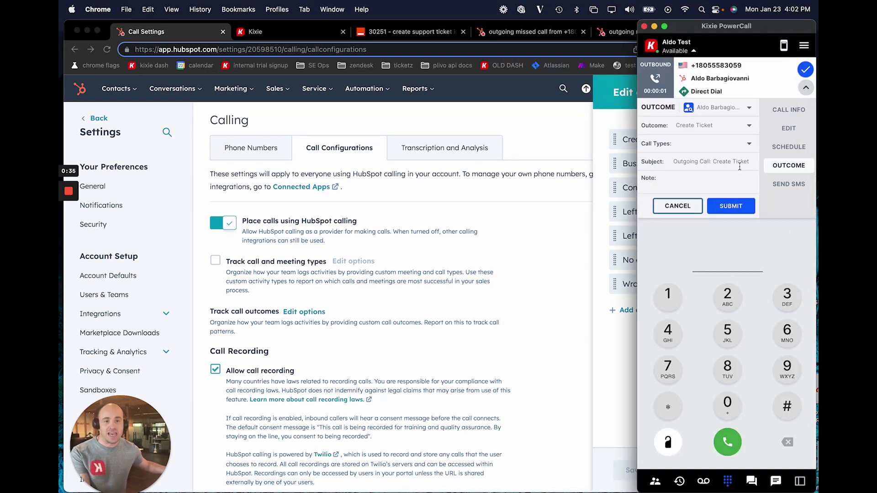
left_click(694, 126)
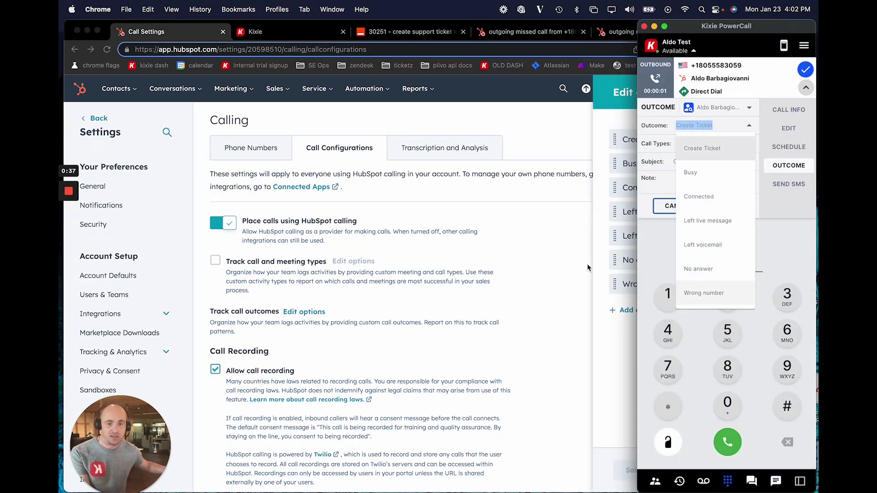
left_click(634, 210)
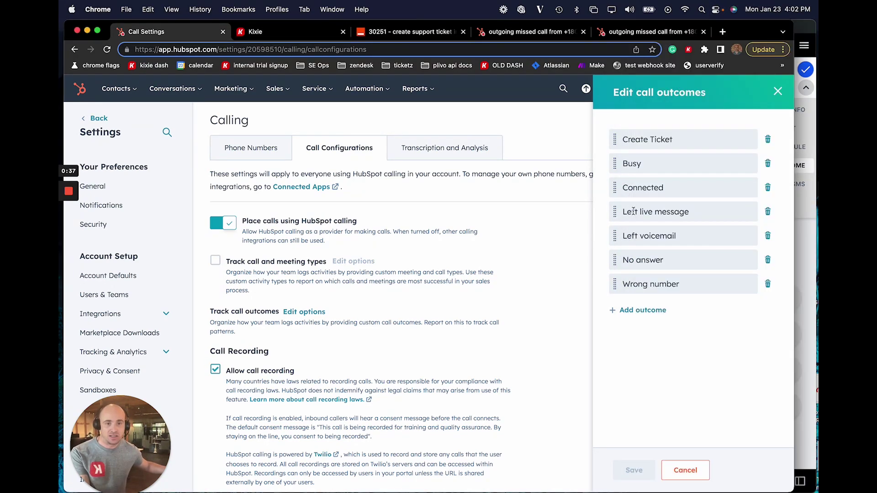
left_click(798, 284)
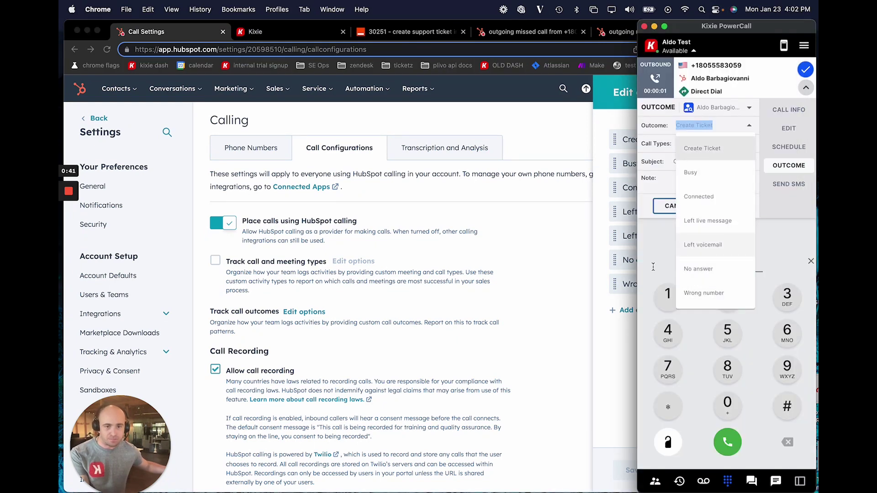
left_click(470, 295)
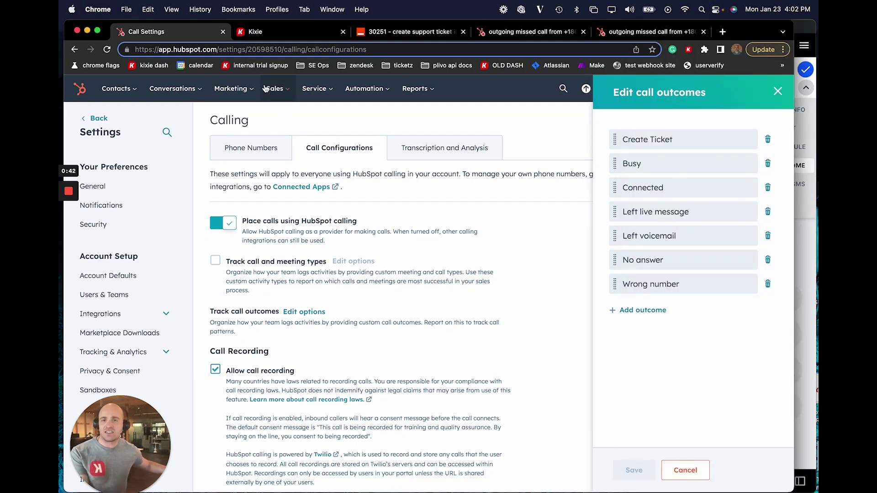
Confirm the Kixie webhook uses the Disposition event with Create Ticket ticked, then close the editor unchanged.
left_click(277, 32)
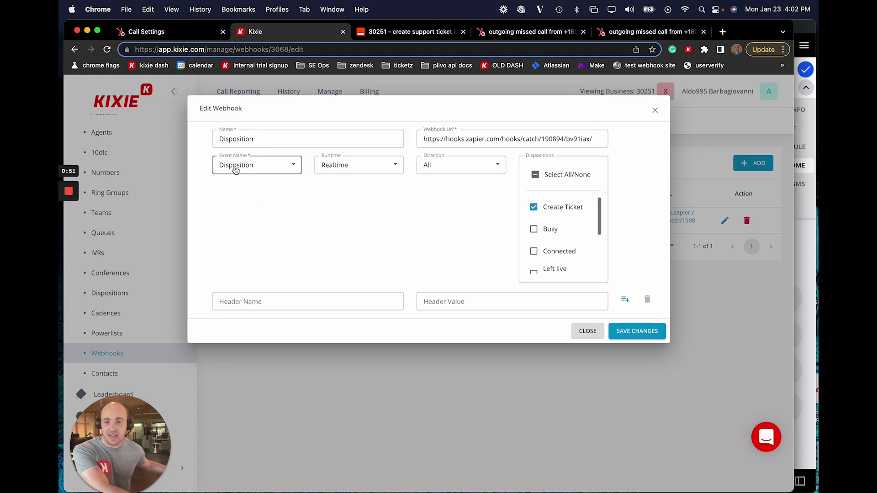
left_click(235, 169)
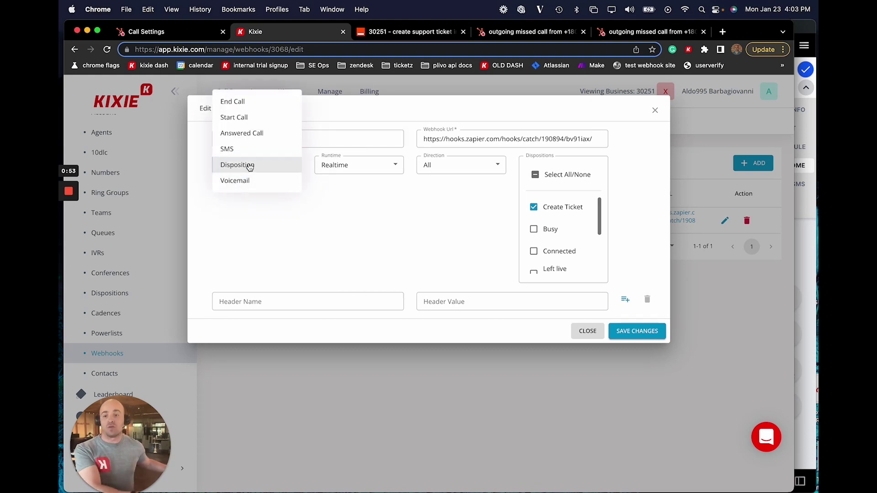
left_click(290, 255)
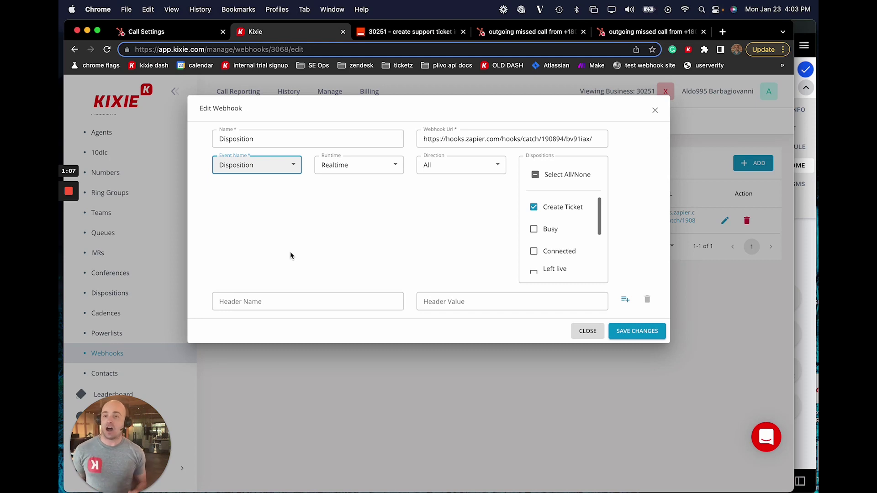
left_click(411, 206)
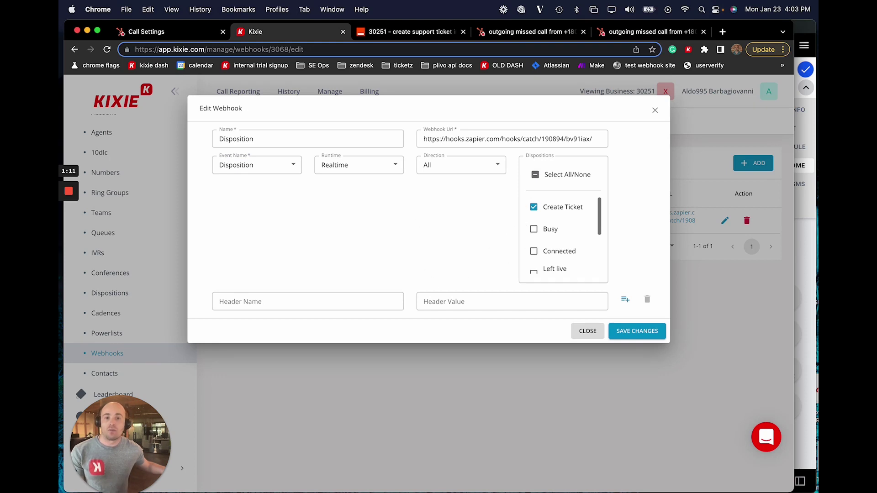
left_click(252, 168)
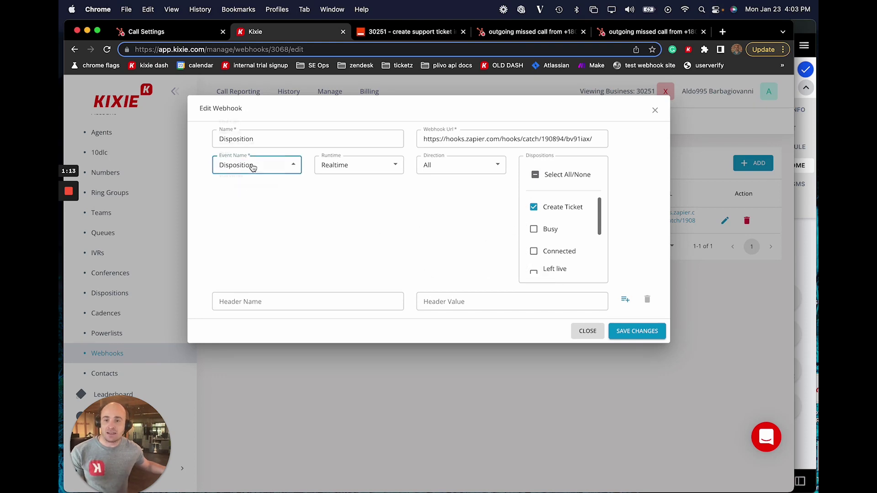
left_click(378, 239)
scroll(552, 223, "down", 1)
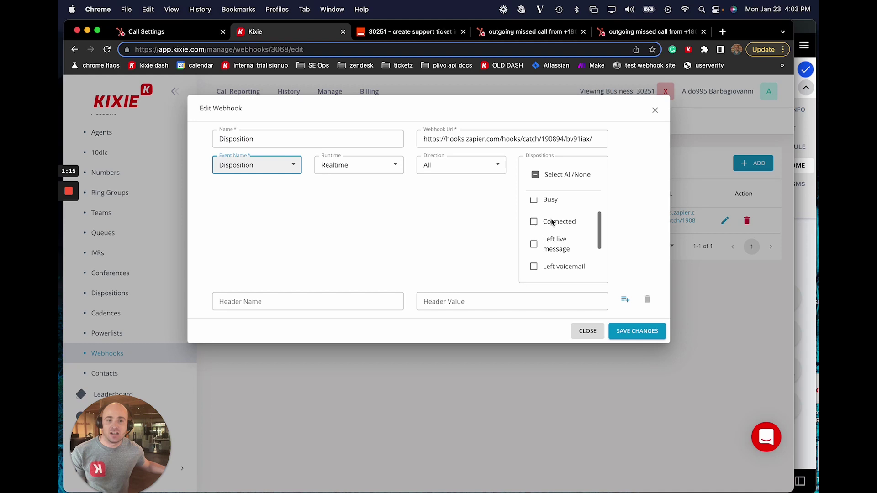
scroll(526, 220, "up", 1)
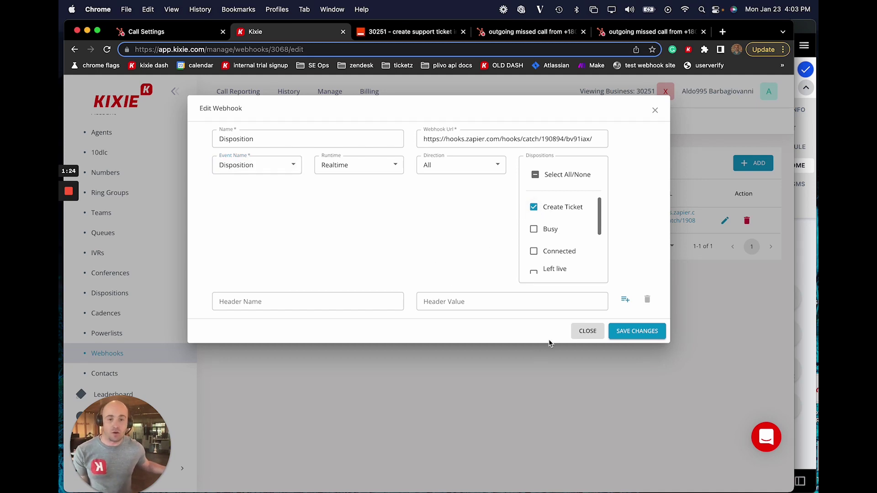
left_click(587, 331)
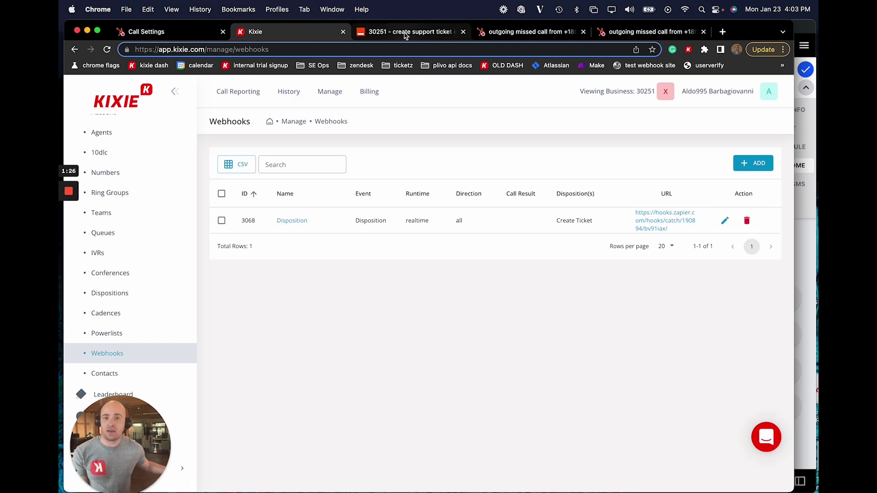
Expand the Catch Hook trigger of zap '30251 - create support ticket in HS' and compare it with Kixie.
left_click(405, 33)
left_click(275, 141)
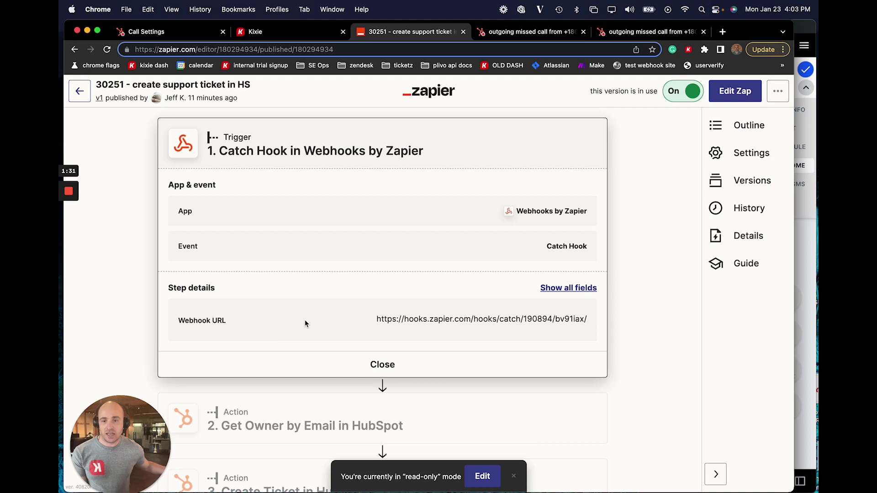
scroll(278, 283, "down", 3)
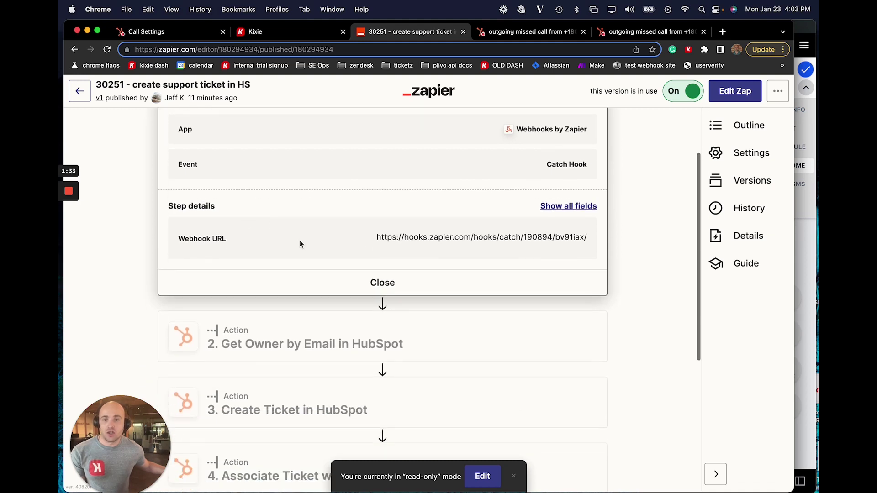
scroll(299, 243, "up", 3)
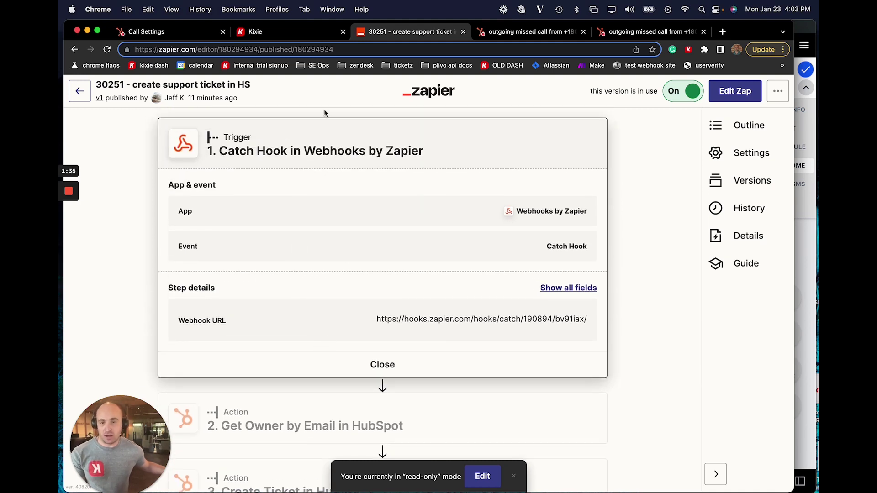
left_click(292, 31)
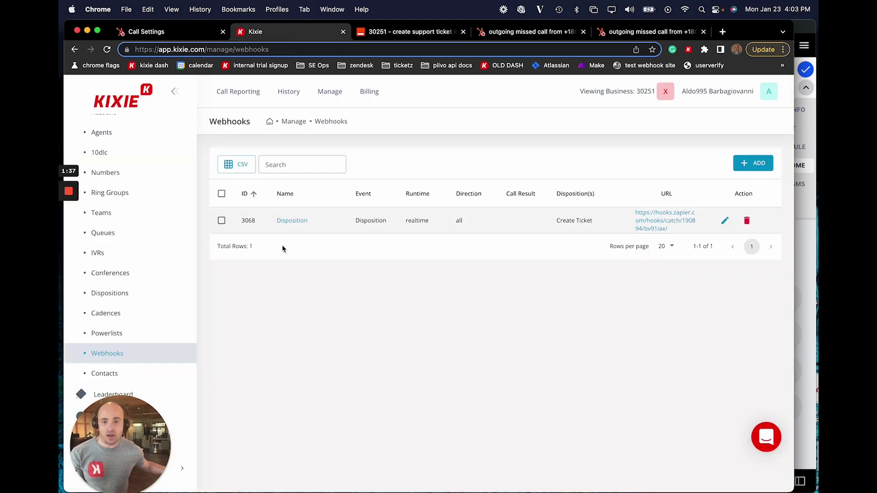
left_click(396, 31)
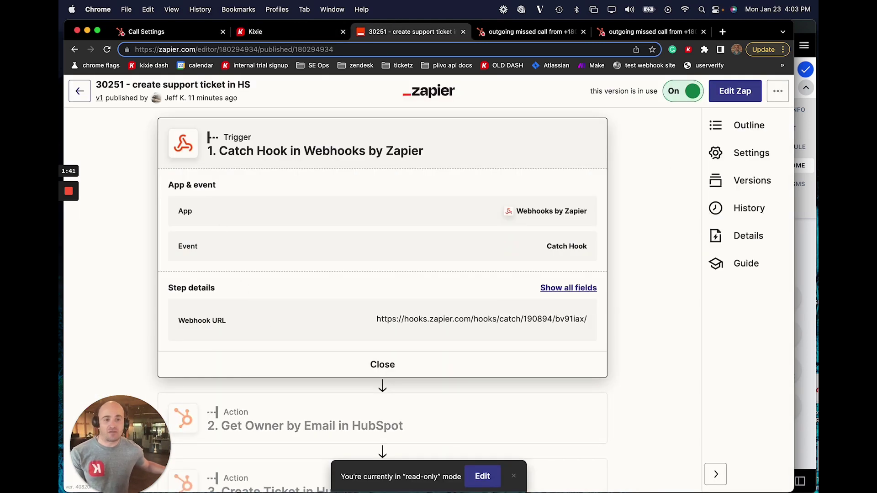
left_click(795, 248)
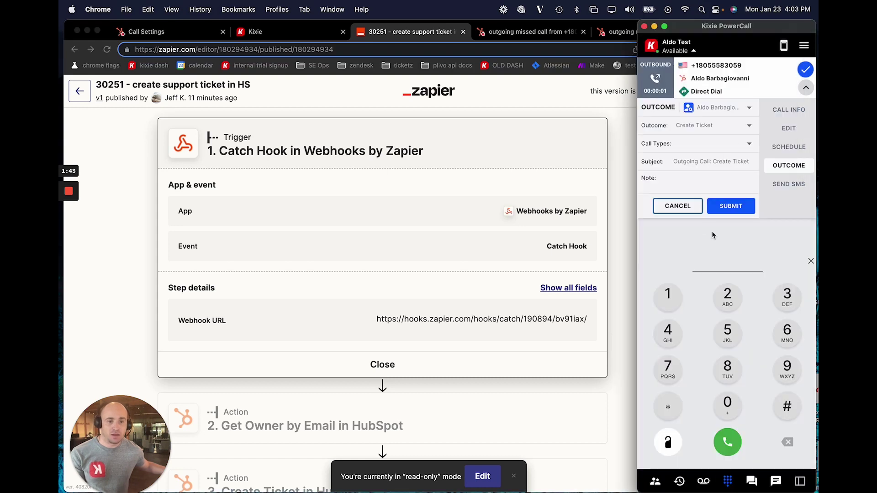
left_click(633, 210)
scroll(522, 226, "down", 5)
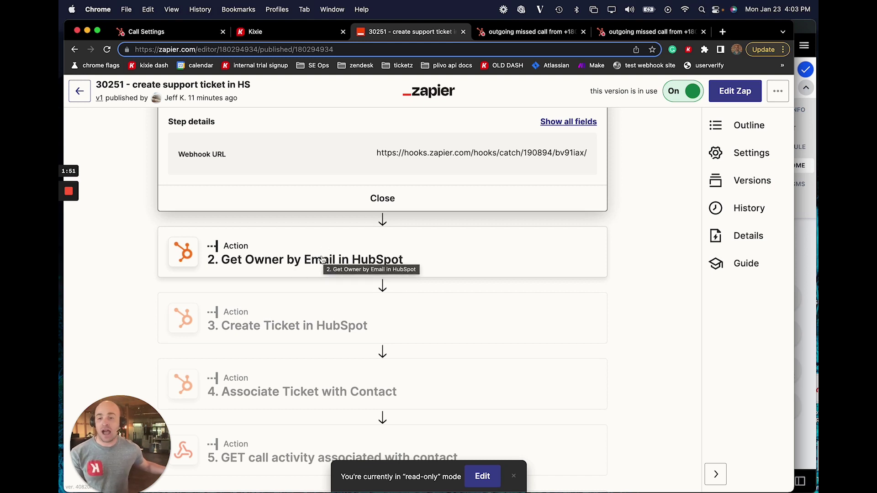
Expand step 2, Get Owner by Email in HubSpot, and inspect its fixed owner email value.
left_click(321, 259)
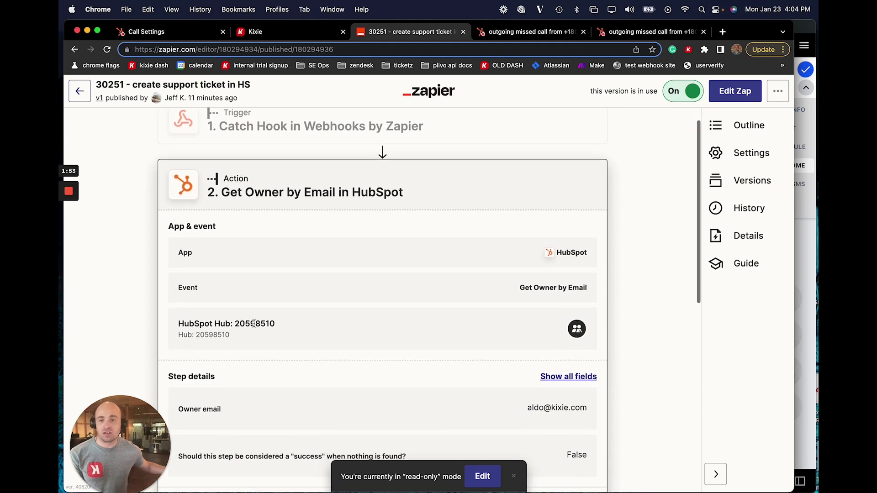
scroll(269, 340, "down", 3)
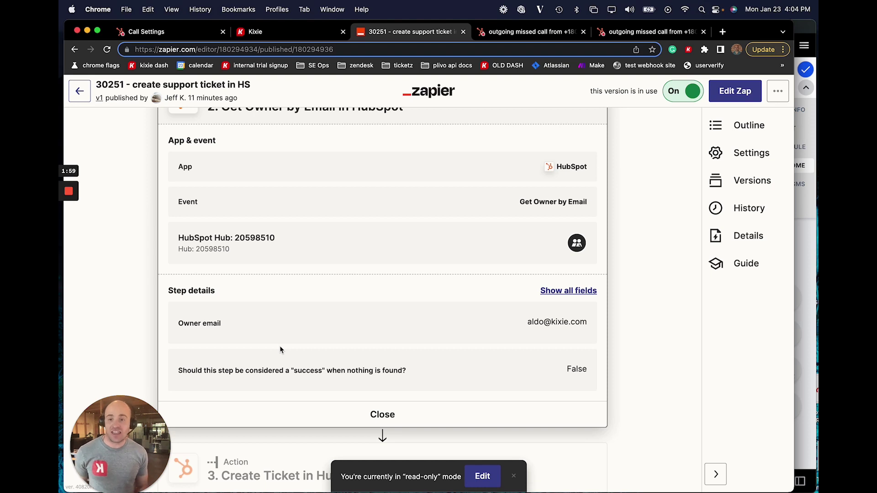
scroll(261, 238, "up", 2)
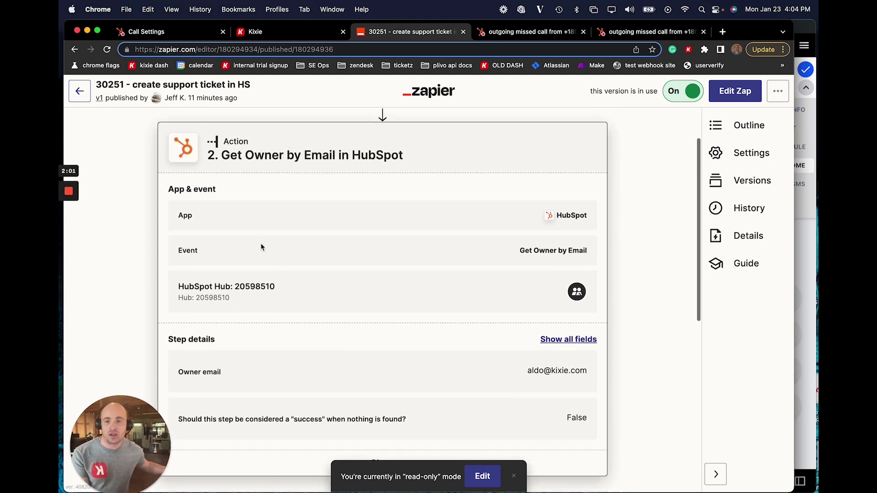
scroll(406, 307, "down", 1)
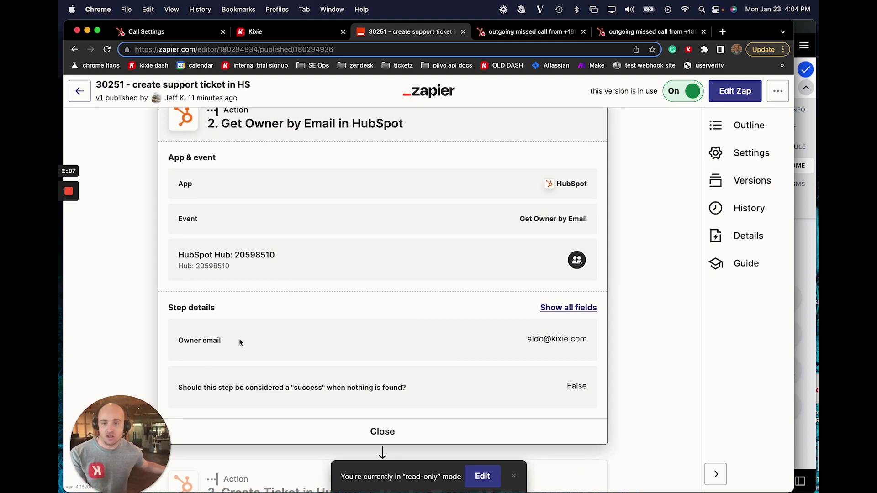
left_click_drag(553, 343, 273, 348)
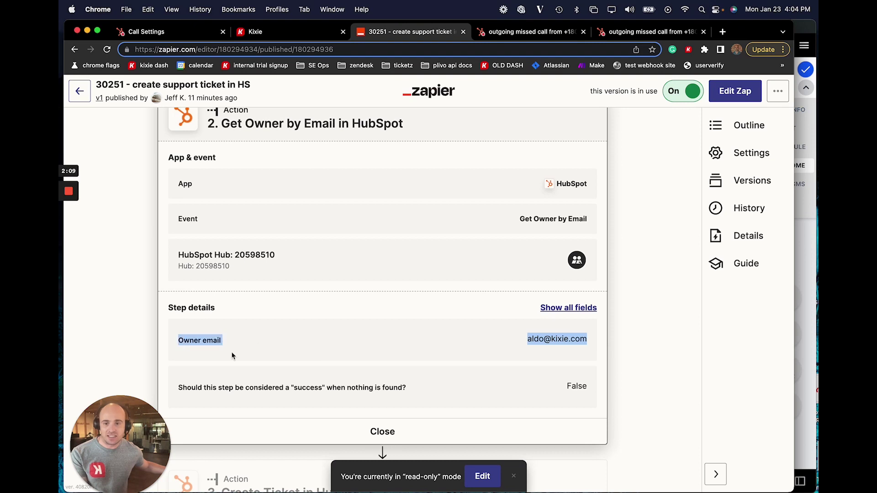
left_click(301, 345)
scroll(342, 361, "down", 2)
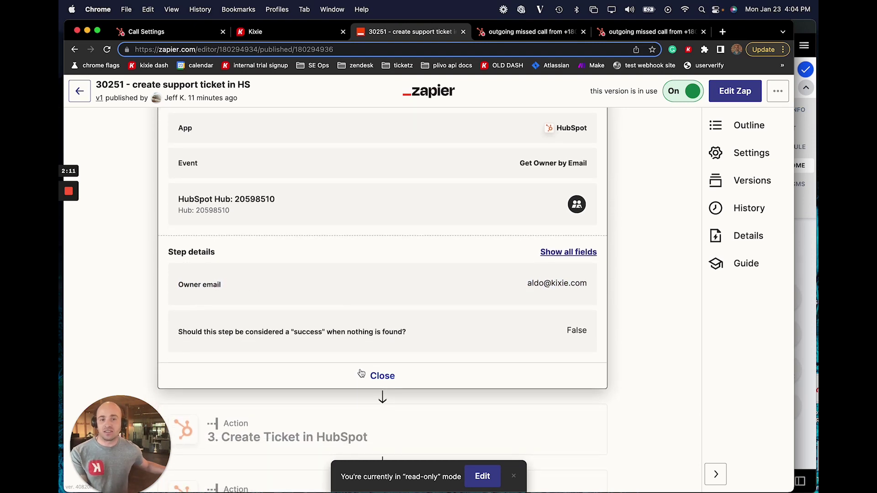
Collapse step 2, expand Create Ticket in HubSpot, and glance back at the Catch Hook trigger.
left_click(362, 375)
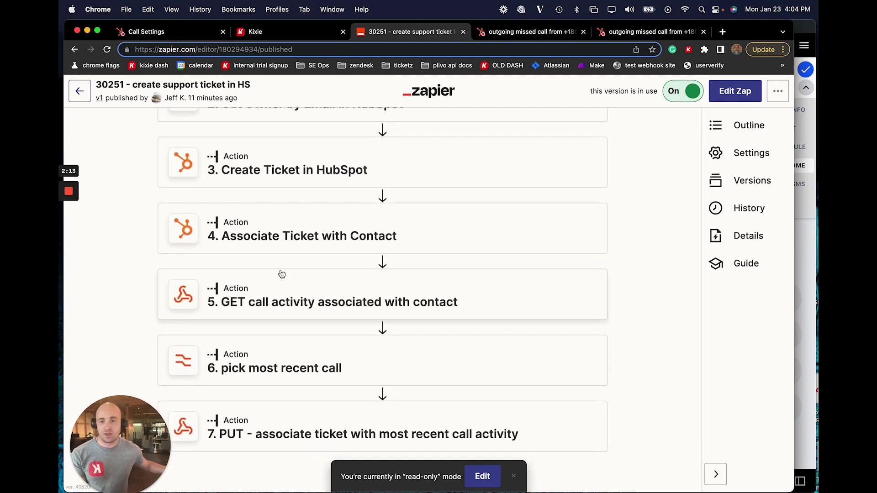
scroll(274, 251, "up", 2)
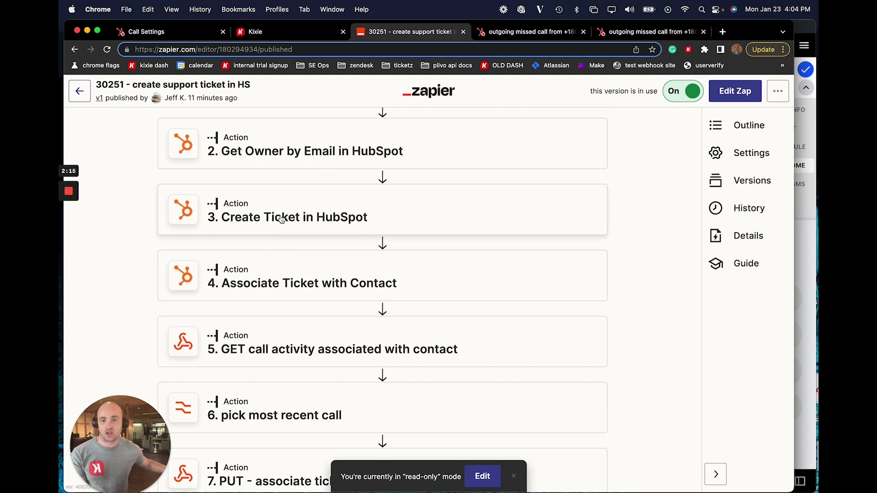
left_click(288, 218)
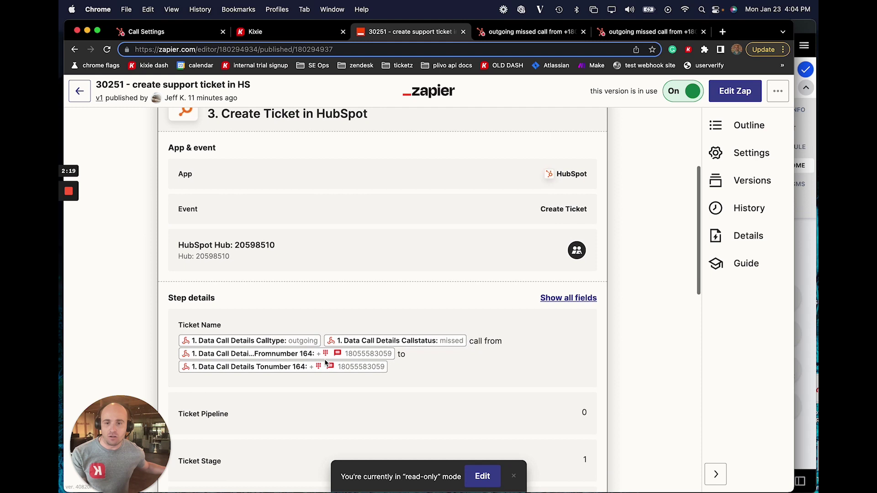
scroll(279, 319, "down", 3)
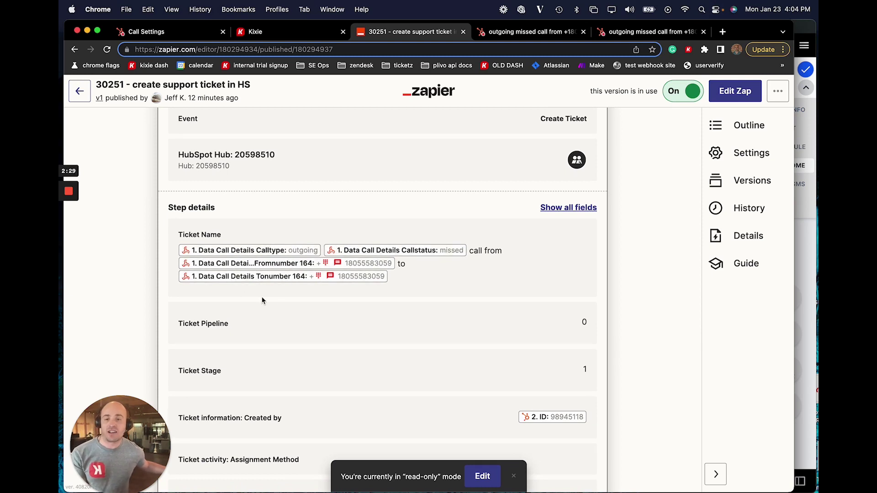
scroll(284, 306, "up", 1)
scroll(288, 274, "up", 10)
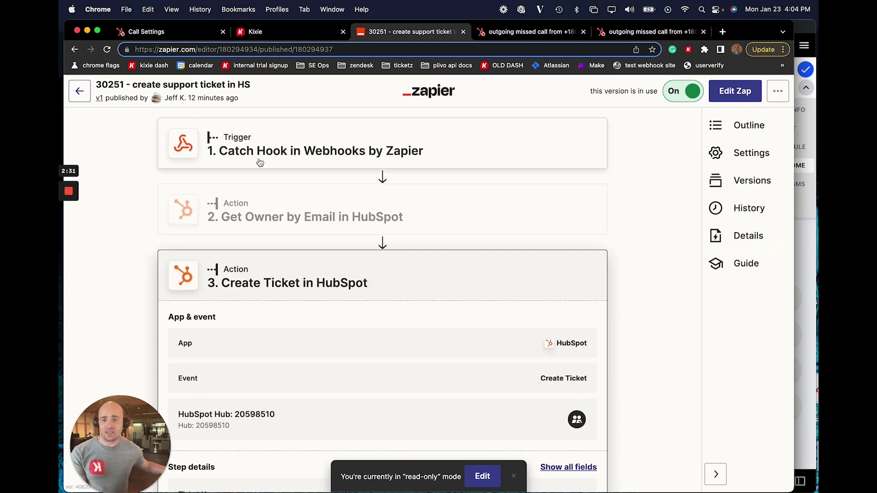
left_click(255, 146)
scroll(338, 343, "down", 5)
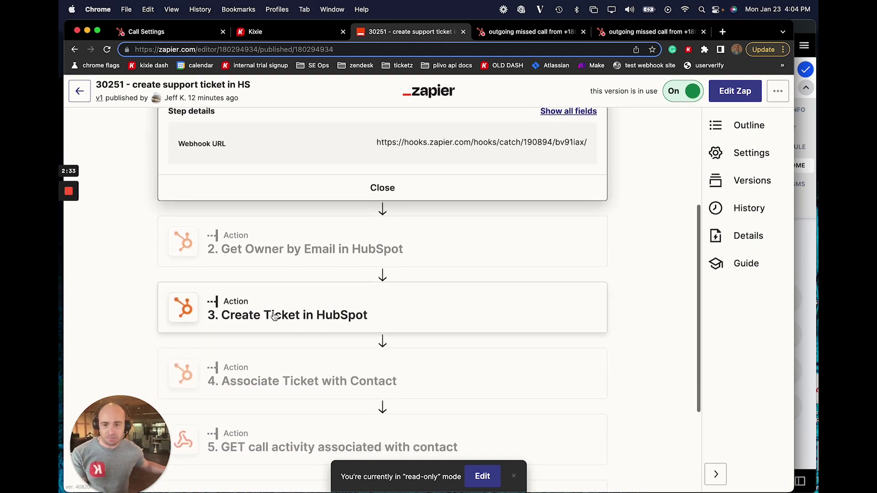
Scroll through the ticket's name, pipeline, stage, description, source PHONE and owner from step 2.
left_click(273, 316)
scroll(283, 351, "down", 5)
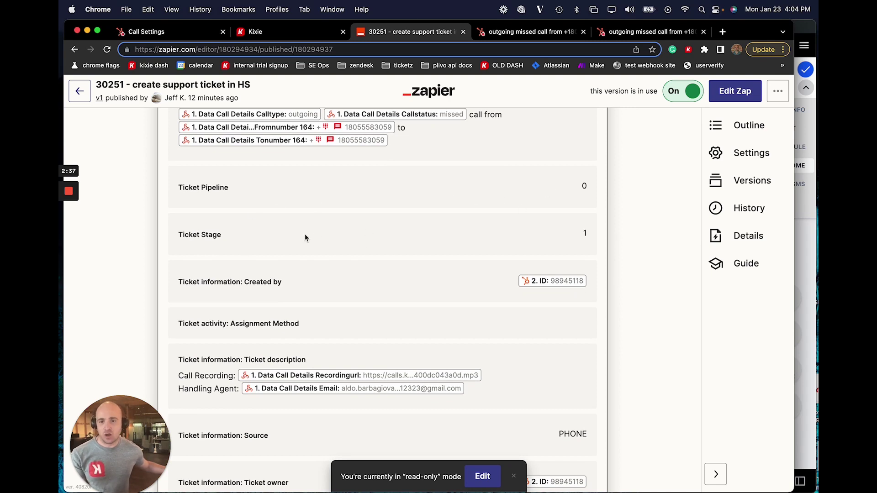
scroll(268, 302, "down", 2)
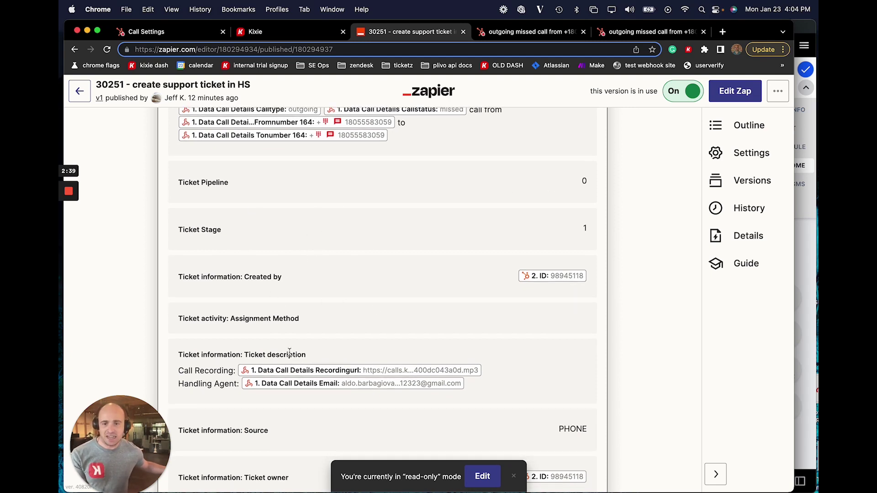
scroll(266, 350, "down", 1)
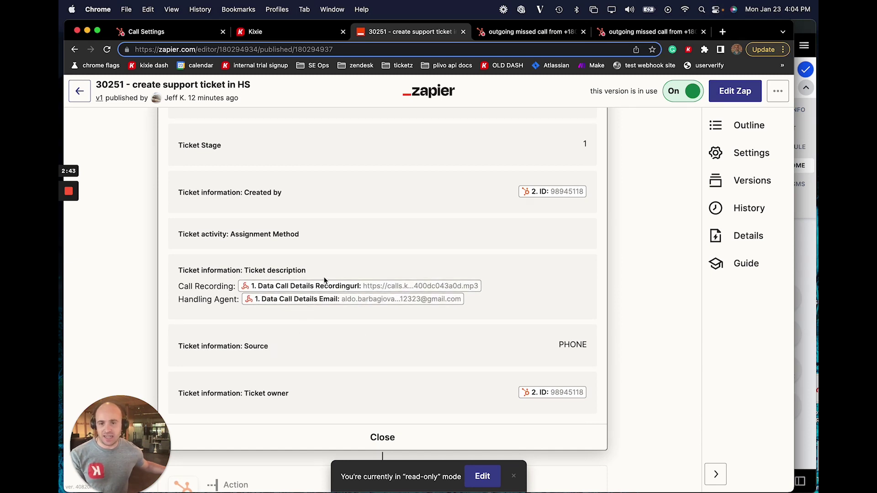
scroll(411, 370, "down", 2)
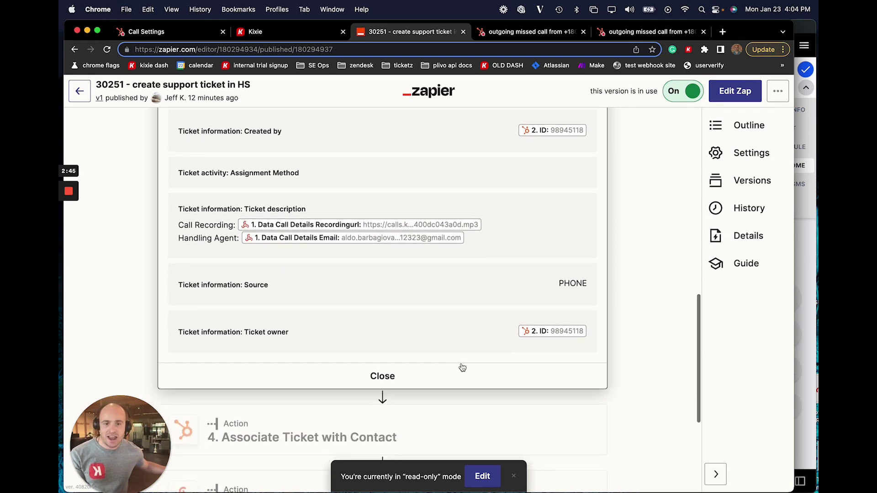
scroll(462, 368, "down", 1)
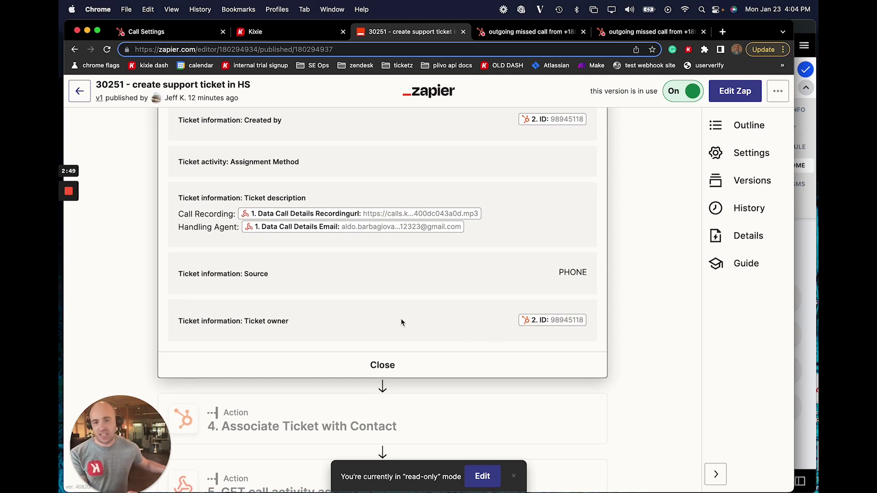
scroll(401, 323, "up", 4)
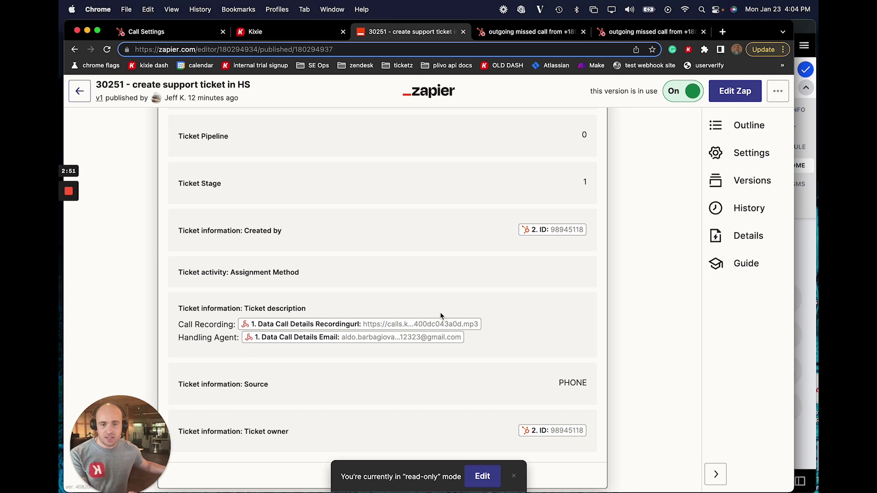
scroll(439, 315, "down", 2)
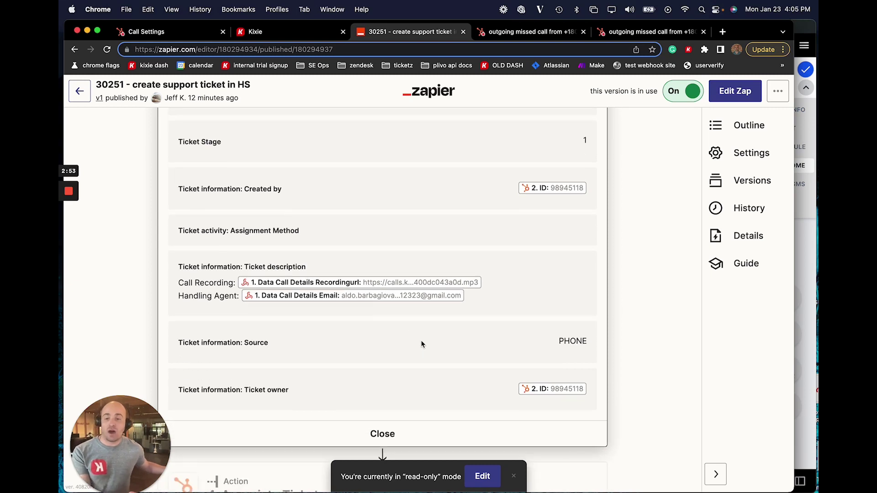
scroll(421, 344, "down", 3)
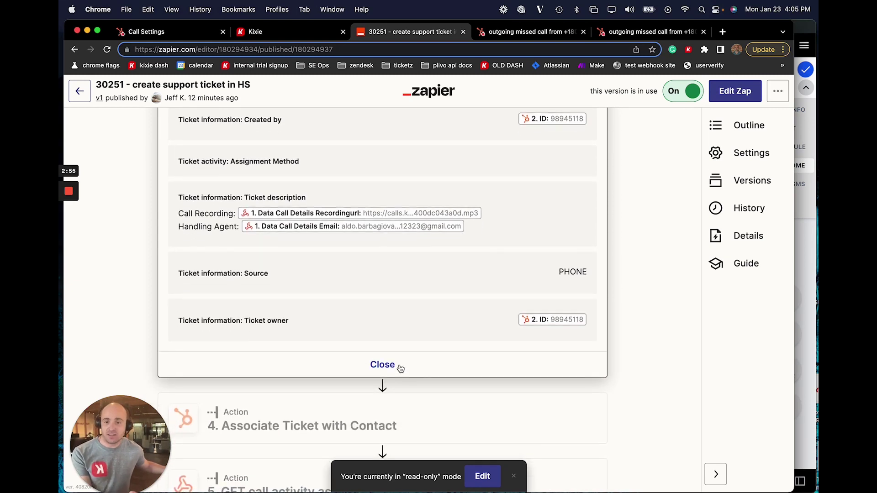
Collapse Create Ticket and revisit the Catch Hook trigger and Create Ticket in HubSpot steps.
left_click(385, 364)
left_click(306, 235)
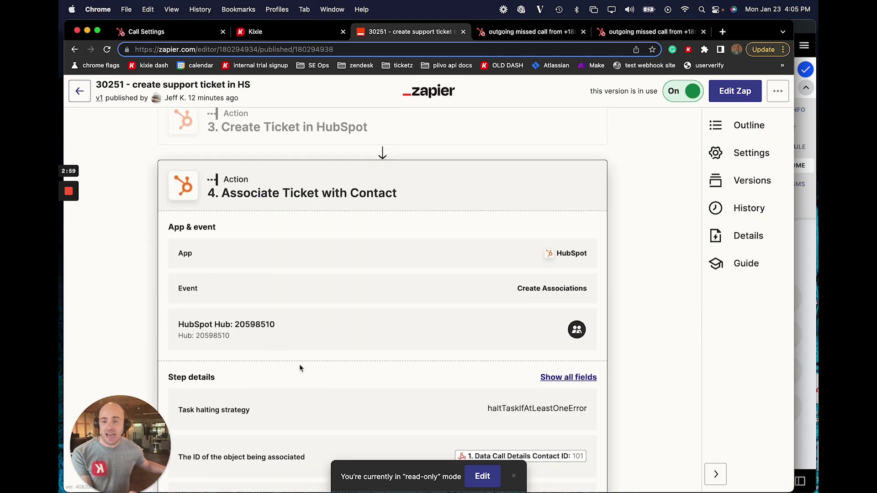
scroll(306, 337, "up", 2)
scroll(313, 349, "up", 4)
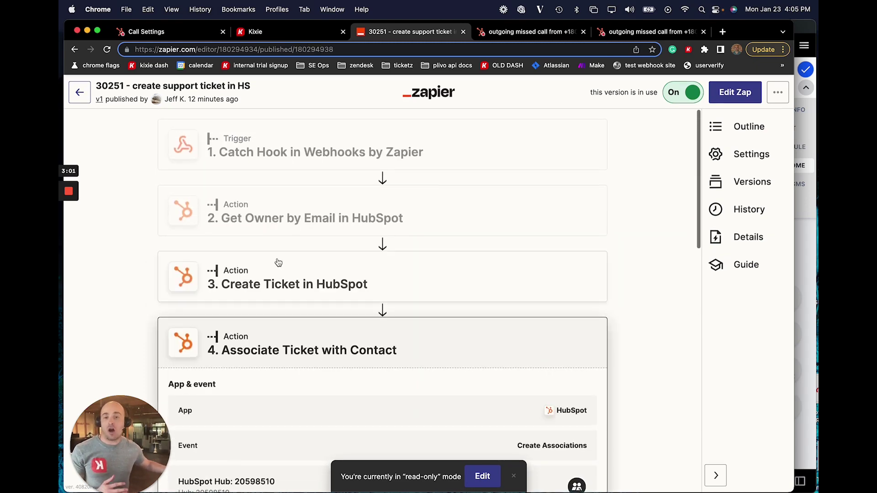
left_click(232, 215)
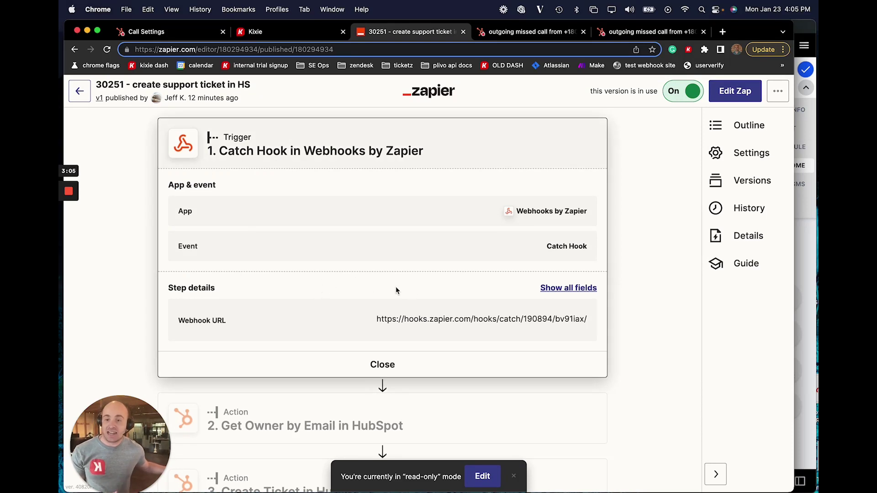
scroll(312, 359, "down", 6)
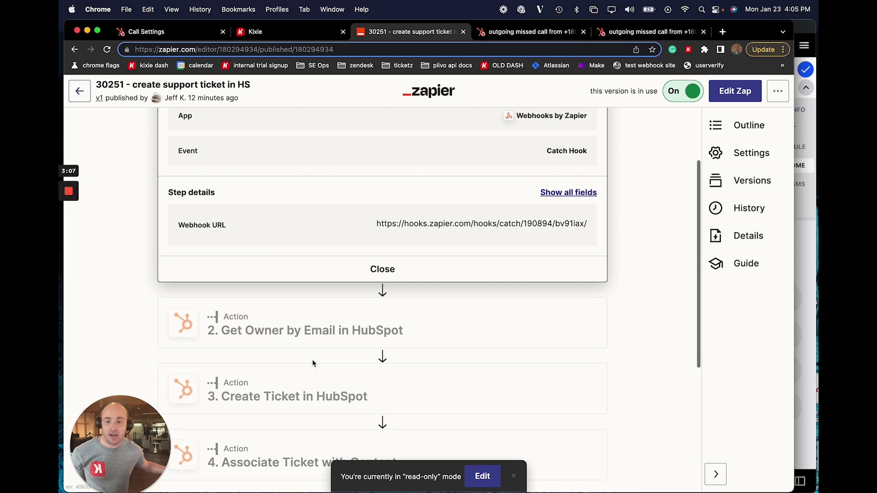
left_click(291, 303)
scroll(401, 329, "down", 4)
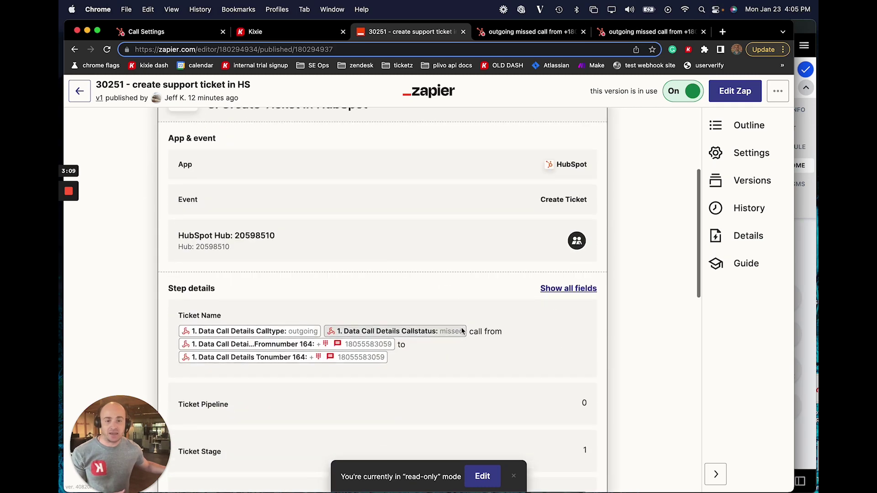
scroll(409, 362, "down", 14)
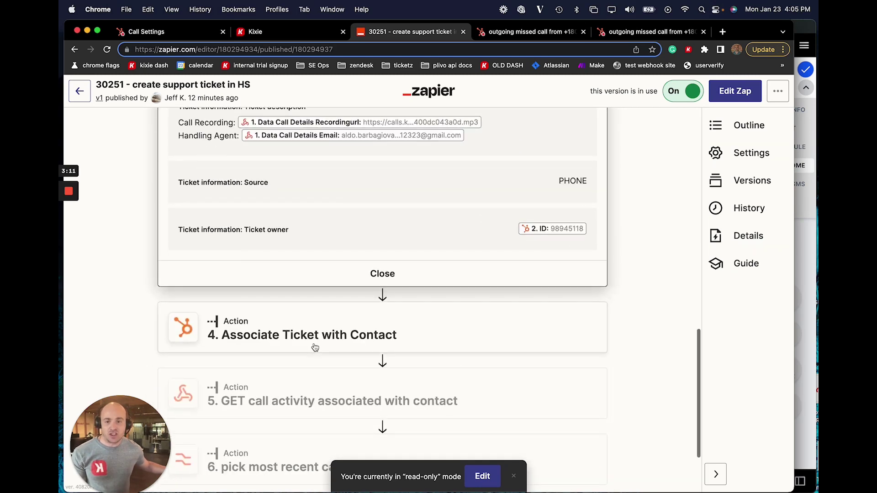
Review the Associate Ticket with Contact step, then expand step 5, GET call activity associated with contact.
left_click(300, 344)
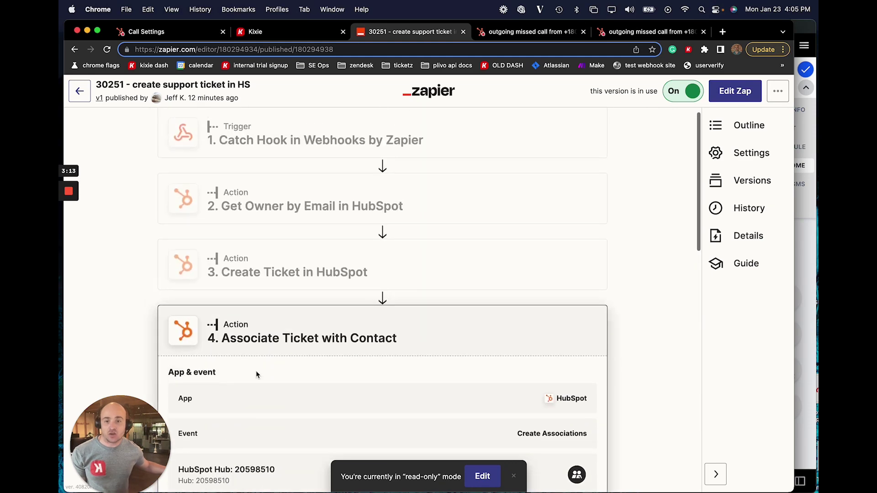
scroll(267, 357, "down", 2)
scroll(276, 349, "down", 3)
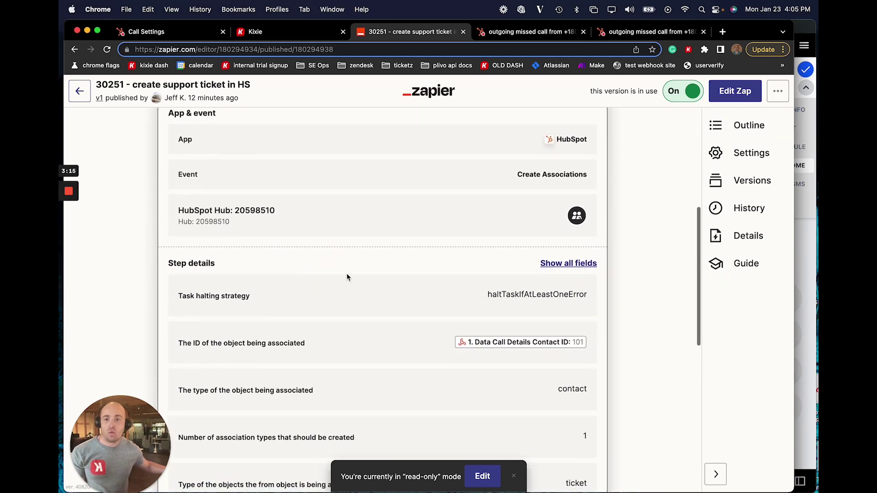
scroll(348, 277, "down", 1)
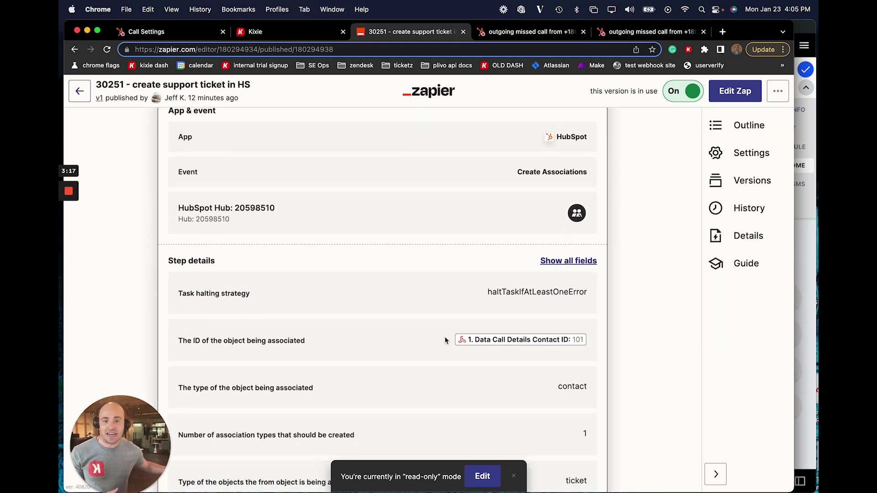
scroll(338, 317, "down", 2)
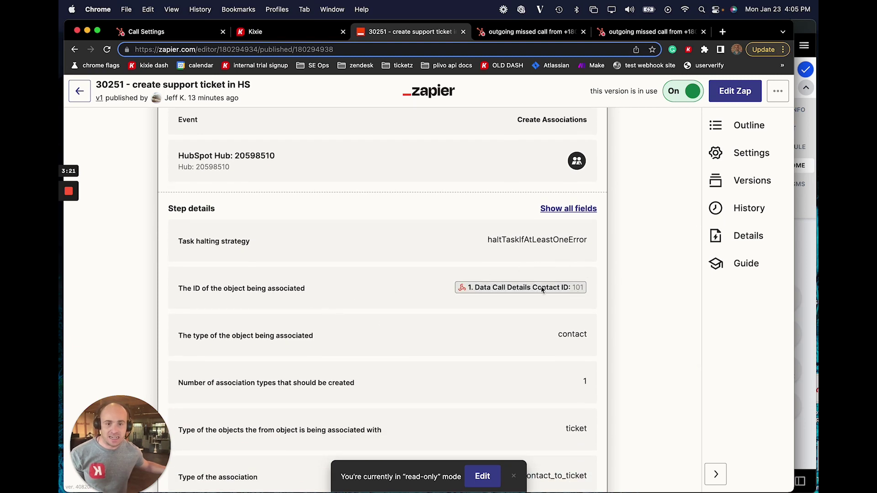
scroll(470, 295, "down", 4)
scroll(478, 295, "down", 5)
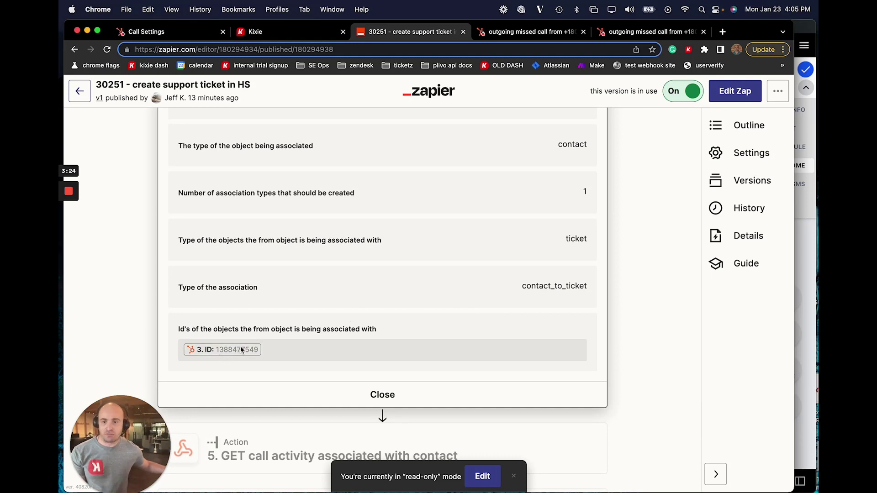
scroll(242, 349, "down", 3)
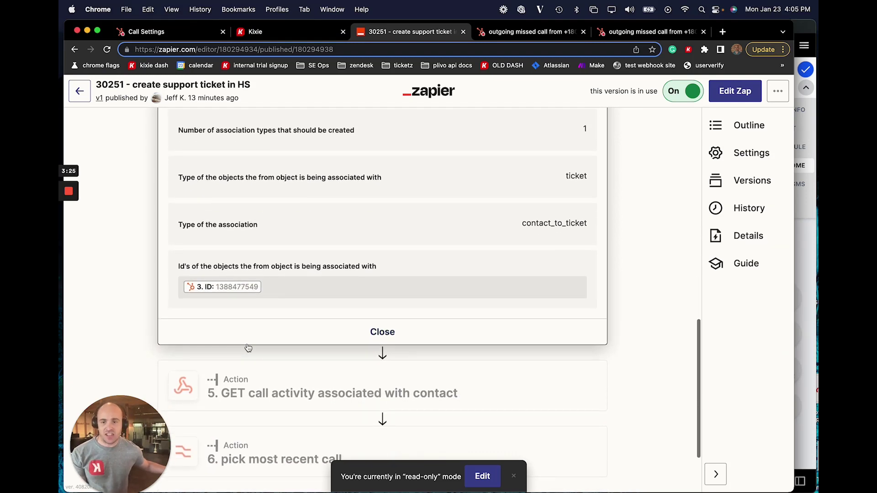
left_click(392, 334)
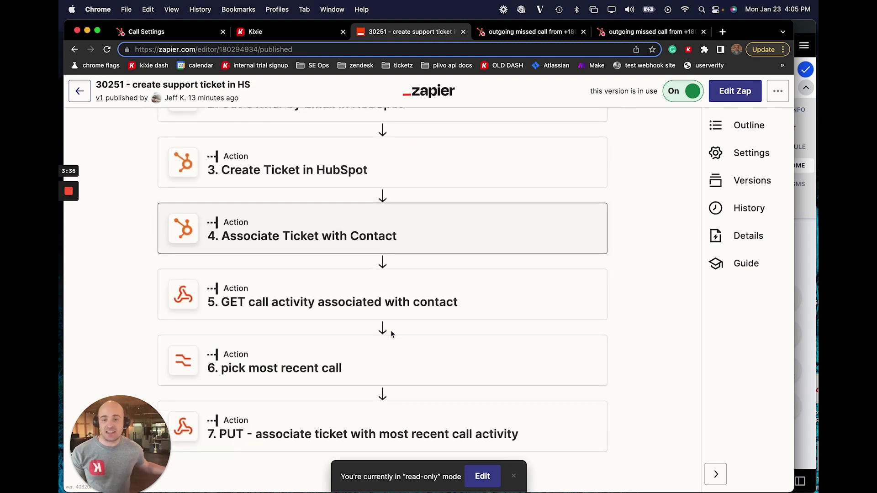
left_click(283, 289)
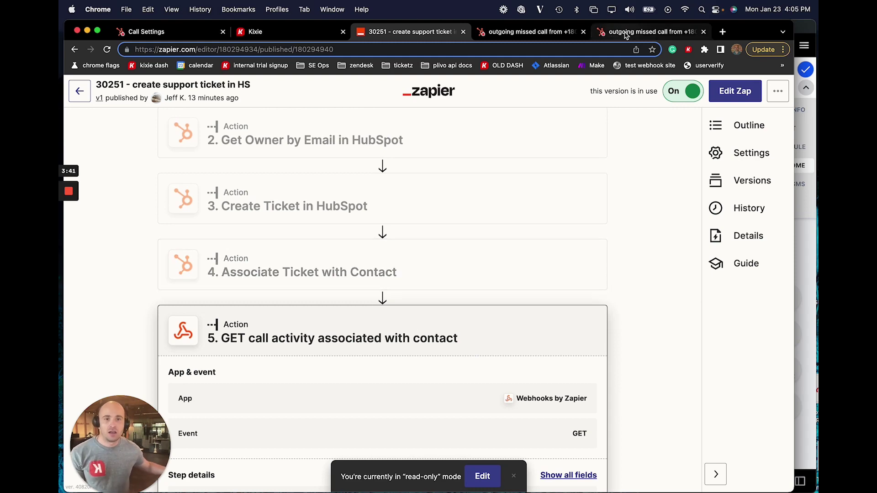
Open the HubSpot missed-call ticket and filter its Activities to show only Calls.
left_click(541, 33)
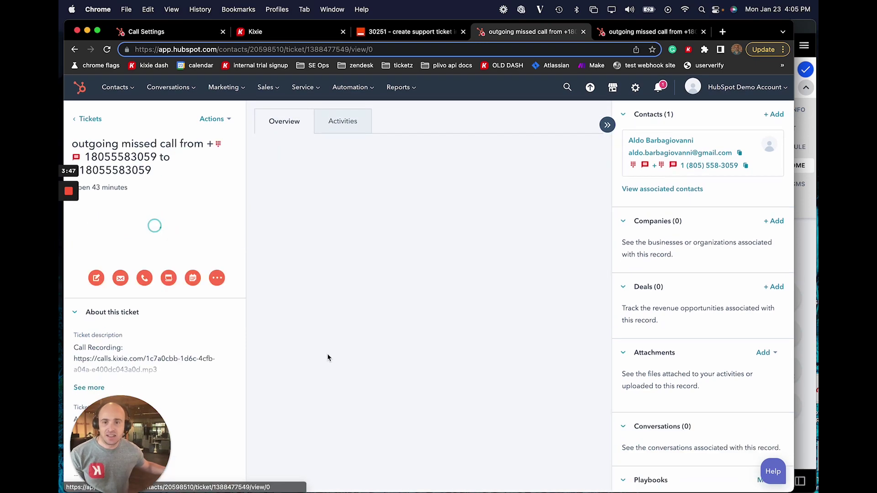
scroll(329, 327, "down", 4)
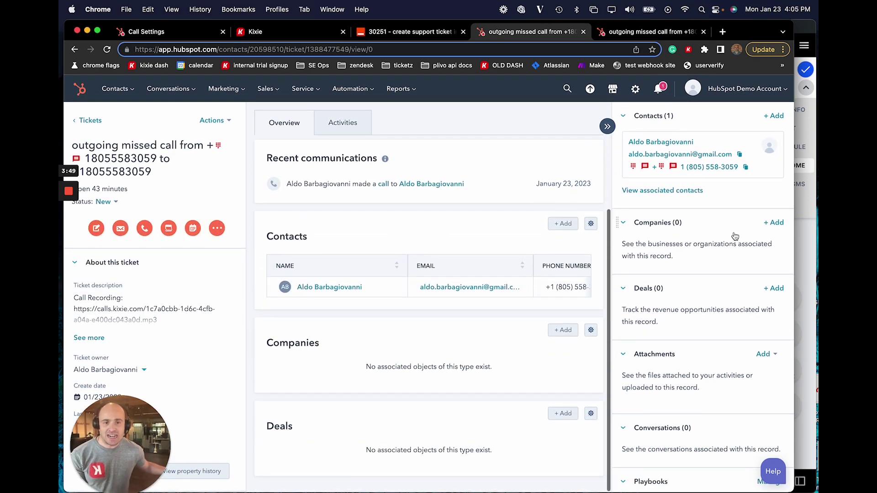
scroll(411, 229, "up", 4)
left_click(357, 130)
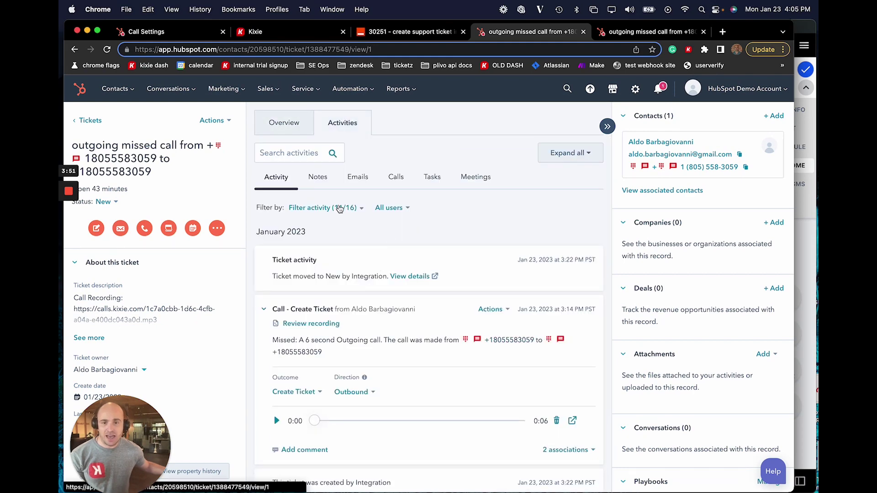
left_click(399, 182)
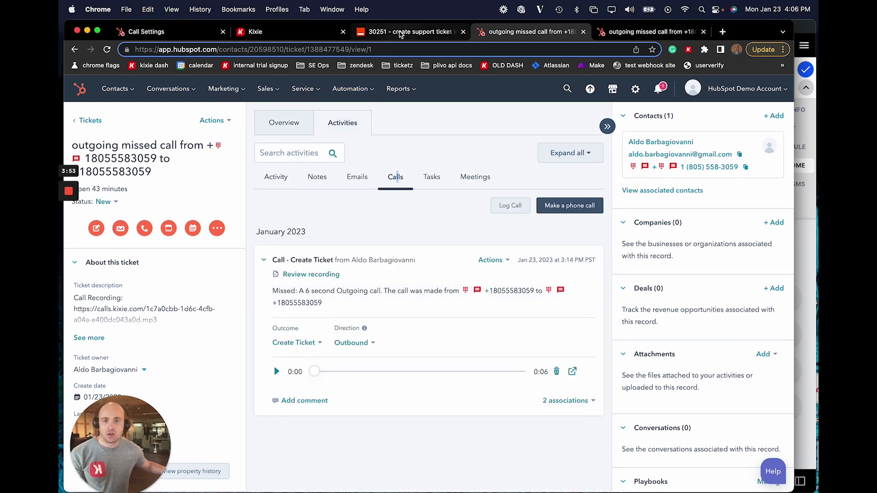
Review step 5's GET URL (limit=500), JSON and Unflatten options, and bearer-token Authorization header.
left_click(402, 32)
scroll(326, 247, "down", 4)
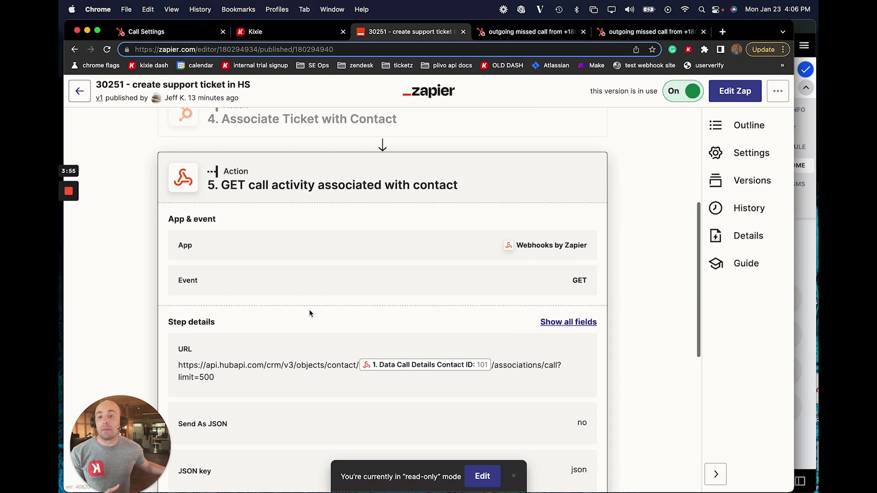
scroll(302, 330, "down", 1)
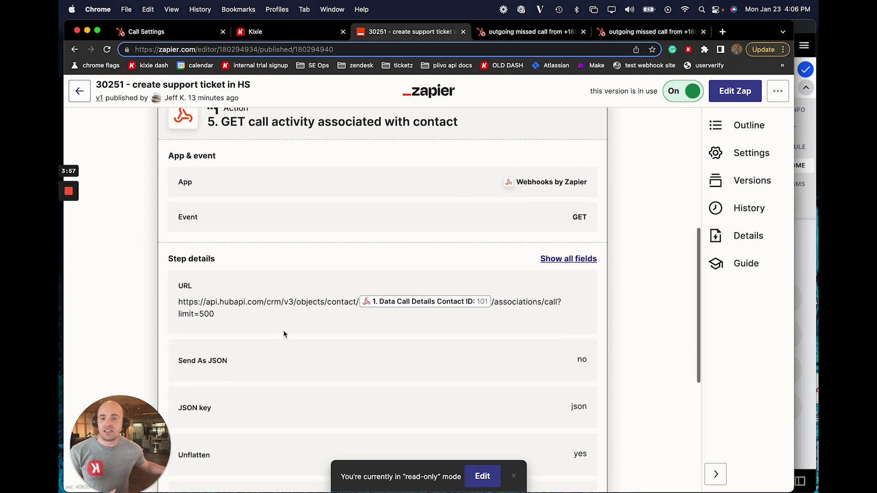
scroll(268, 319, "down", 2)
scroll(268, 320, "up", 2)
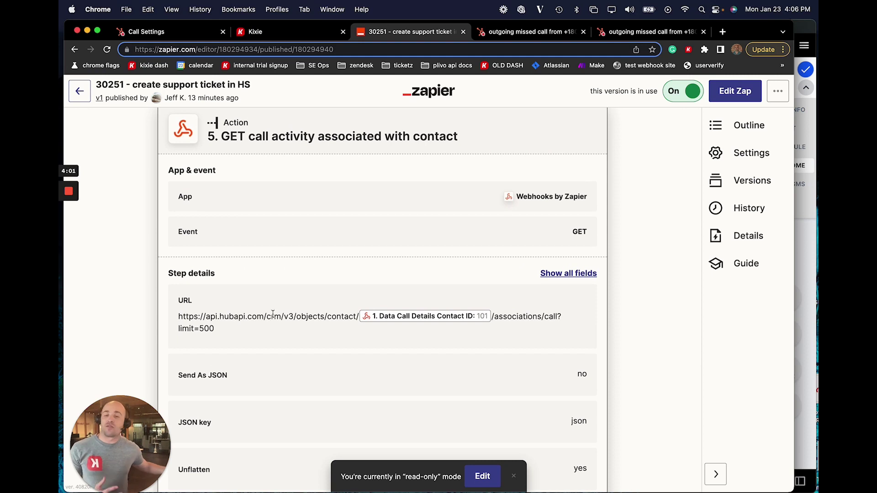
scroll(280, 315, "down", 1)
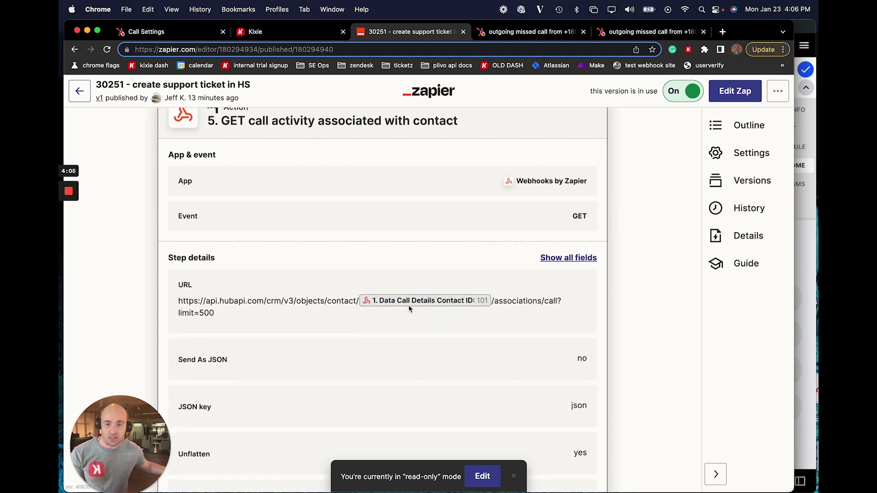
scroll(410, 300, "down", 5)
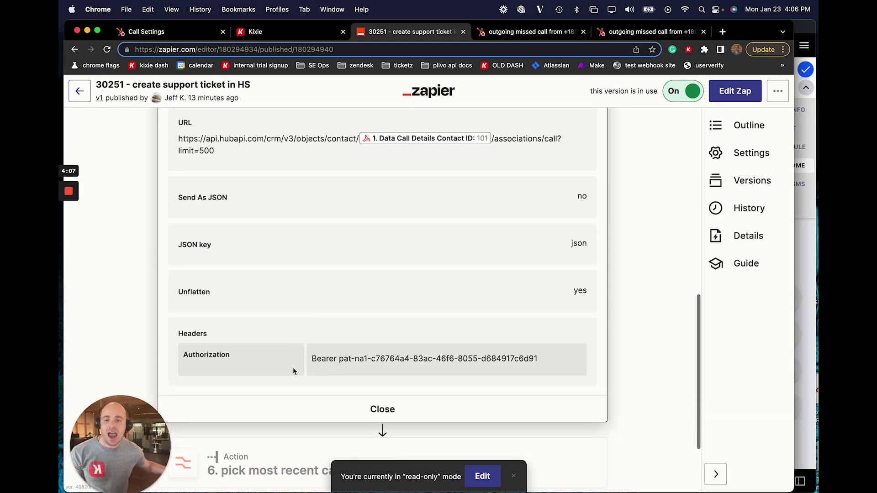
scroll(279, 398, "down", 3)
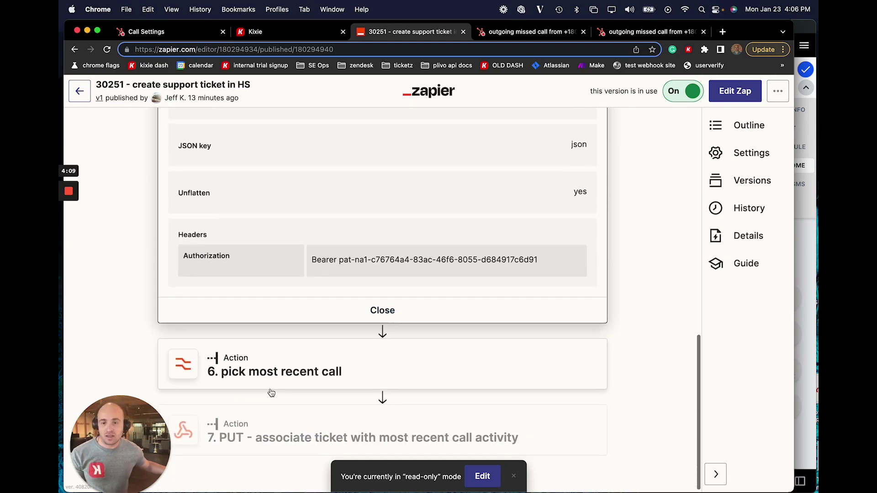
Expand step 6 'pick most recent call' to review its Transform and Operation, then collapse it.
left_click(265, 371)
scroll(225, 361, "down", 5)
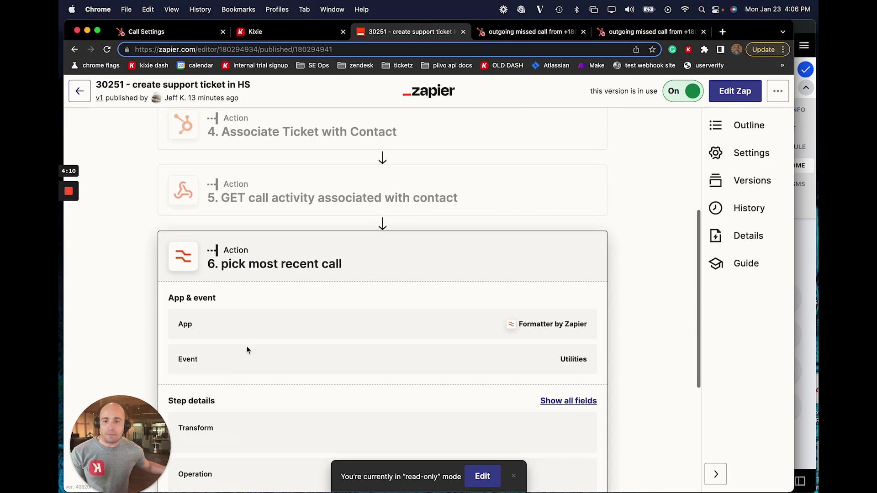
scroll(273, 355, "down", 2)
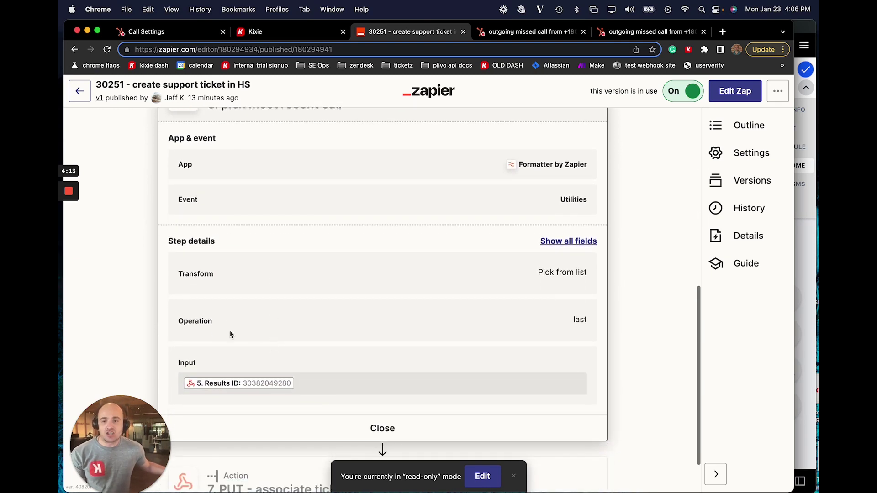
scroll(229, 331, "up", 1)
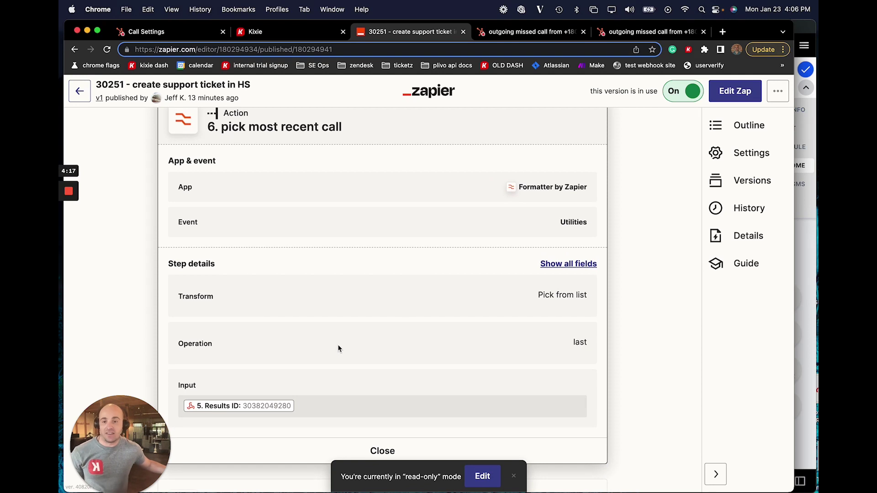
scroll(339, 348, "up", 1)
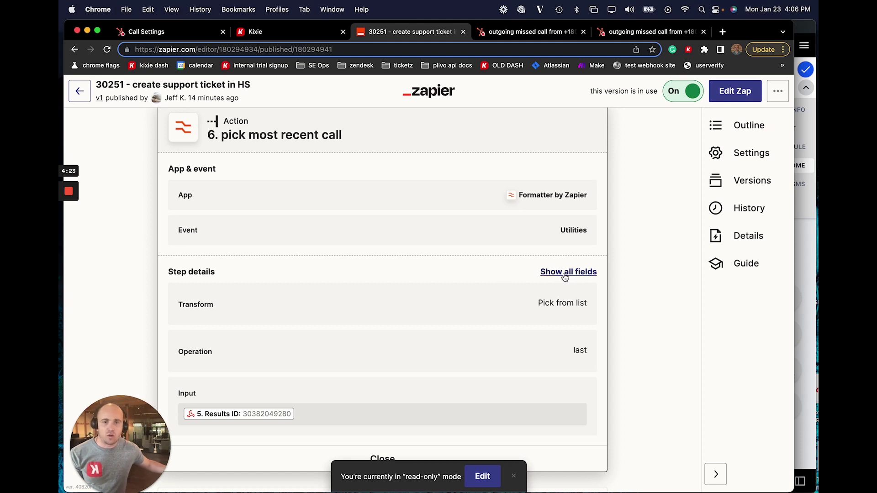
scroll(533, 323, "down", 3)
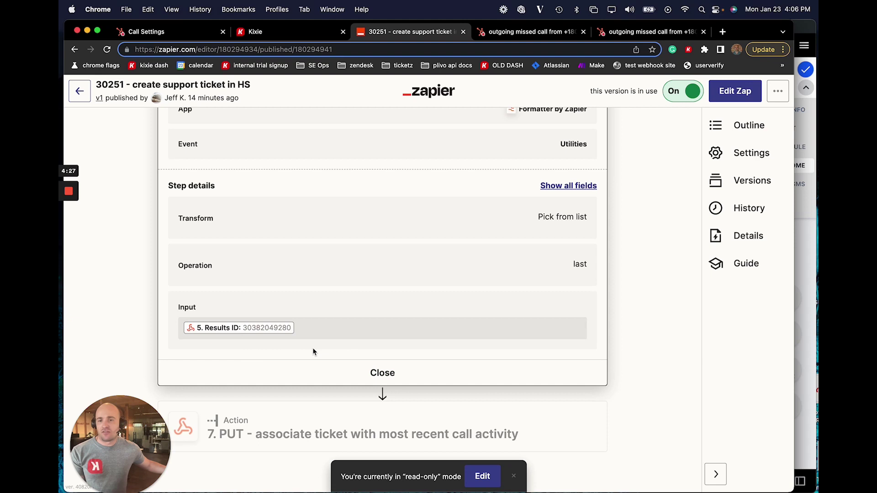
left_click(365, 378)
Review step 7's PUT method, URL, data and headers linking step 6's call to step 3's ticket, then collapse it.
left_click(356, 432)
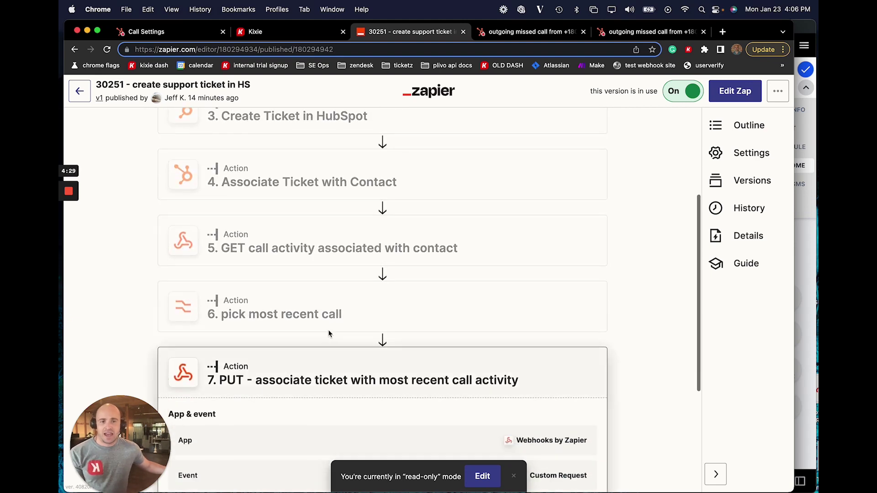
scroll(357, 257, "down", 3)
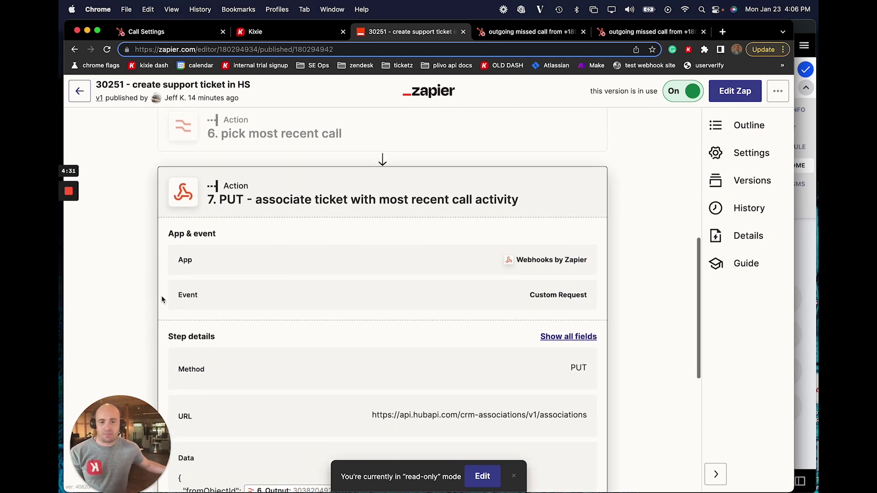
scroll(290, 287, "down", 2)
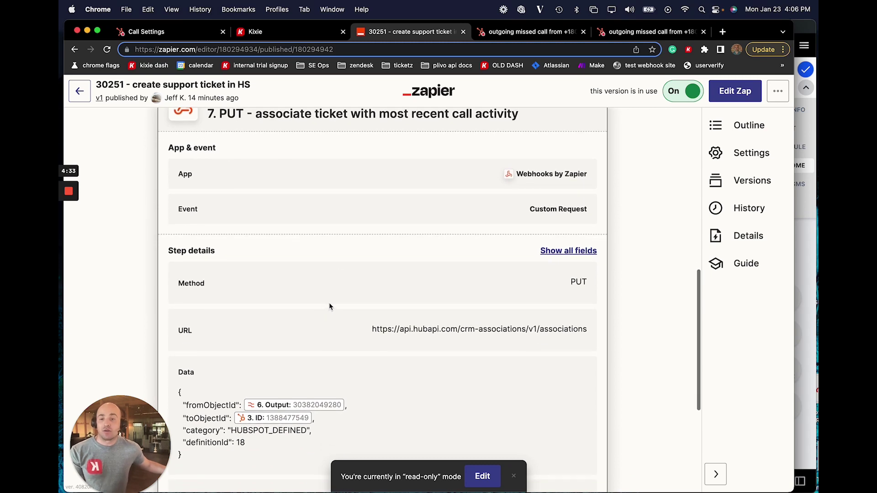
scroll(256, 375, "down", 1)
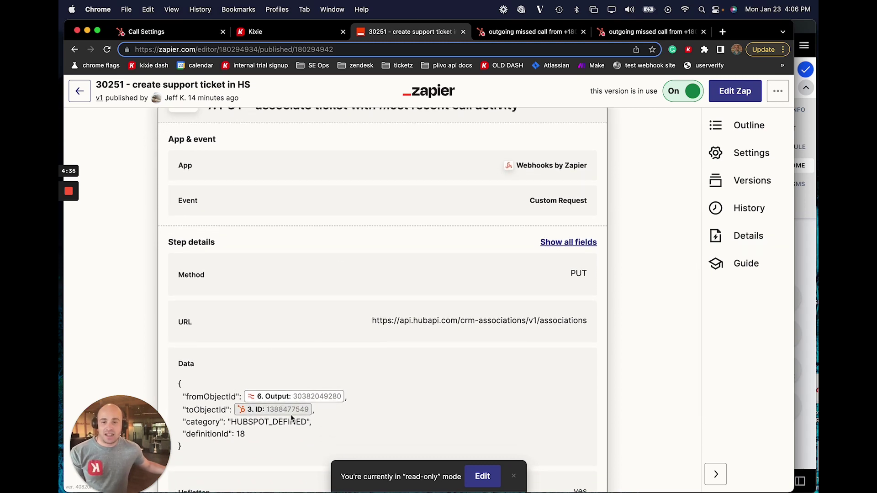
scroll(286, 418, "down", 1)
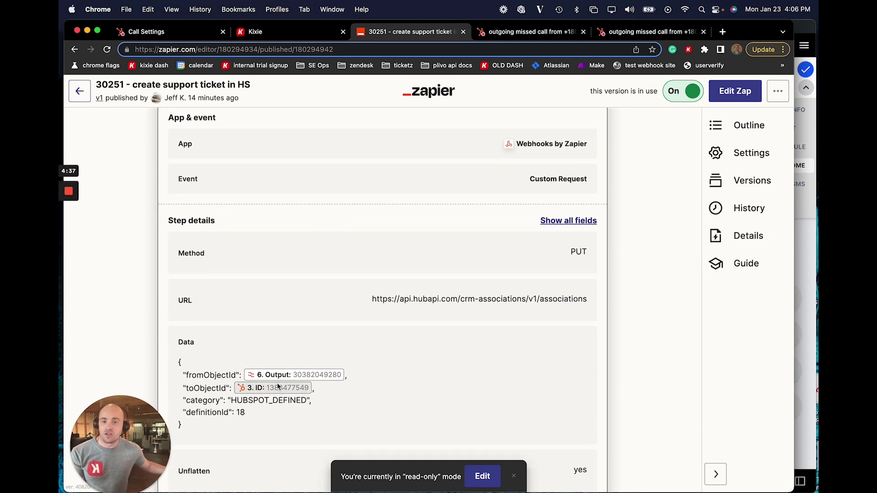
scroll(297, 366, "up", 4)
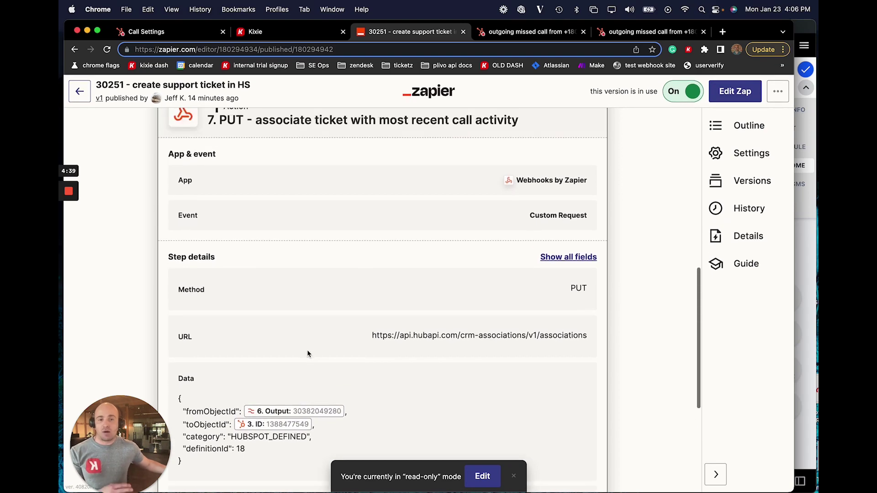
scroll(314, 347, "down", 9)
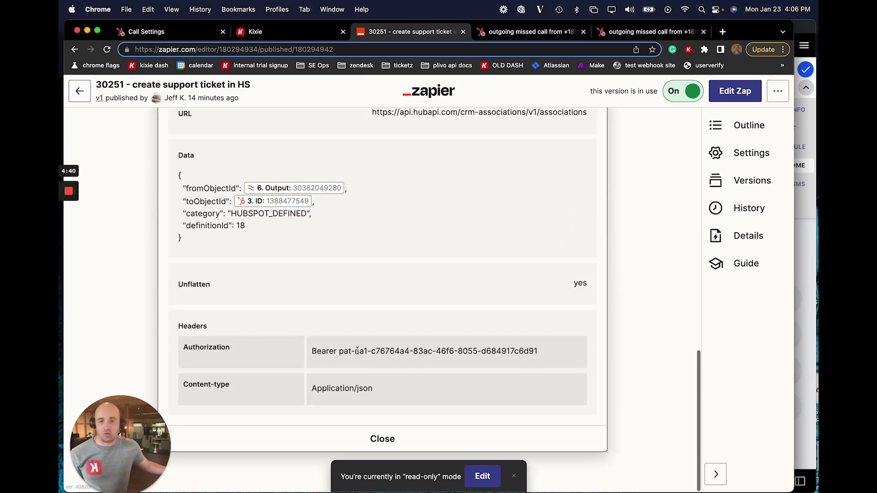
left_click(382, 438)
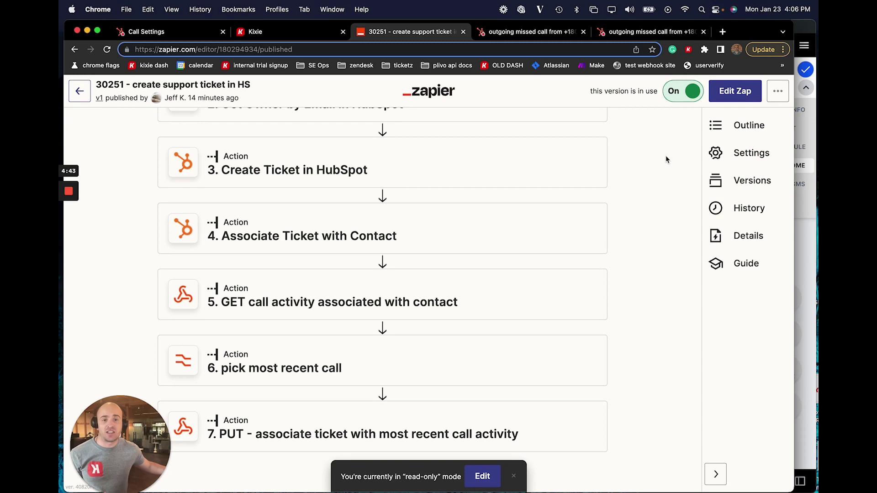
Show the HubSpot ticket's Calls list with the Create Ticket call now having 2 associations.
left_click(539, 33)
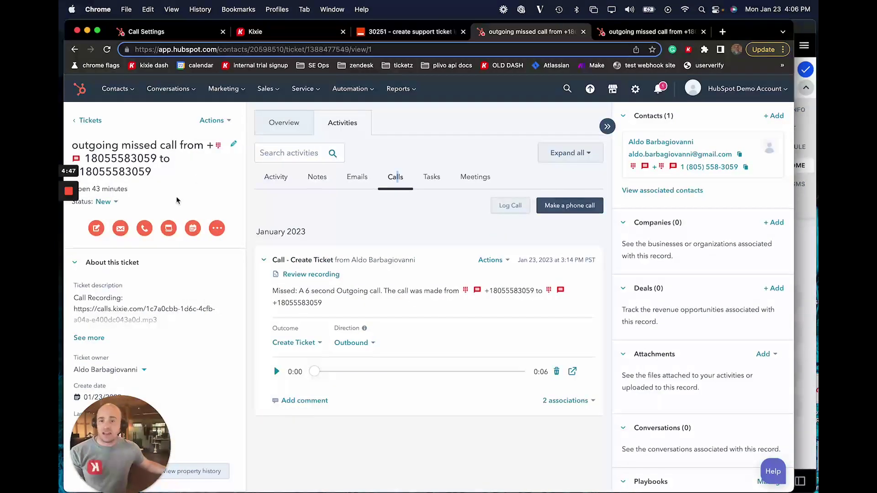
mouse_move(655, 145)
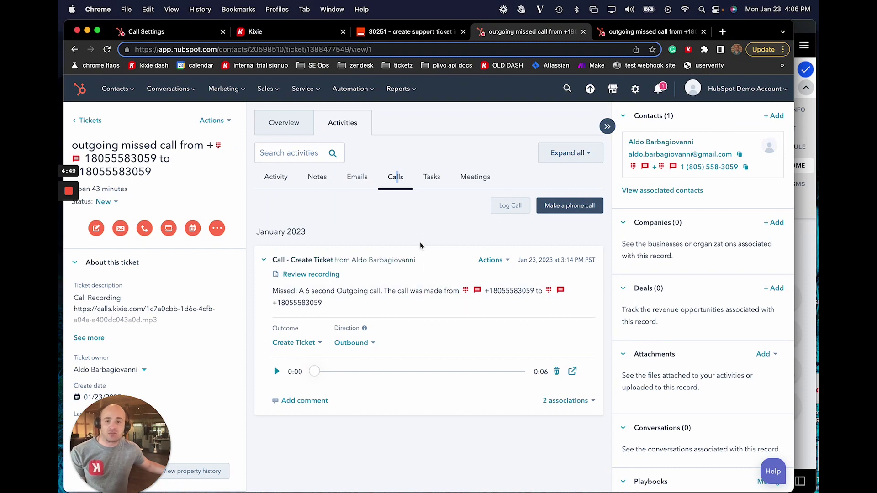